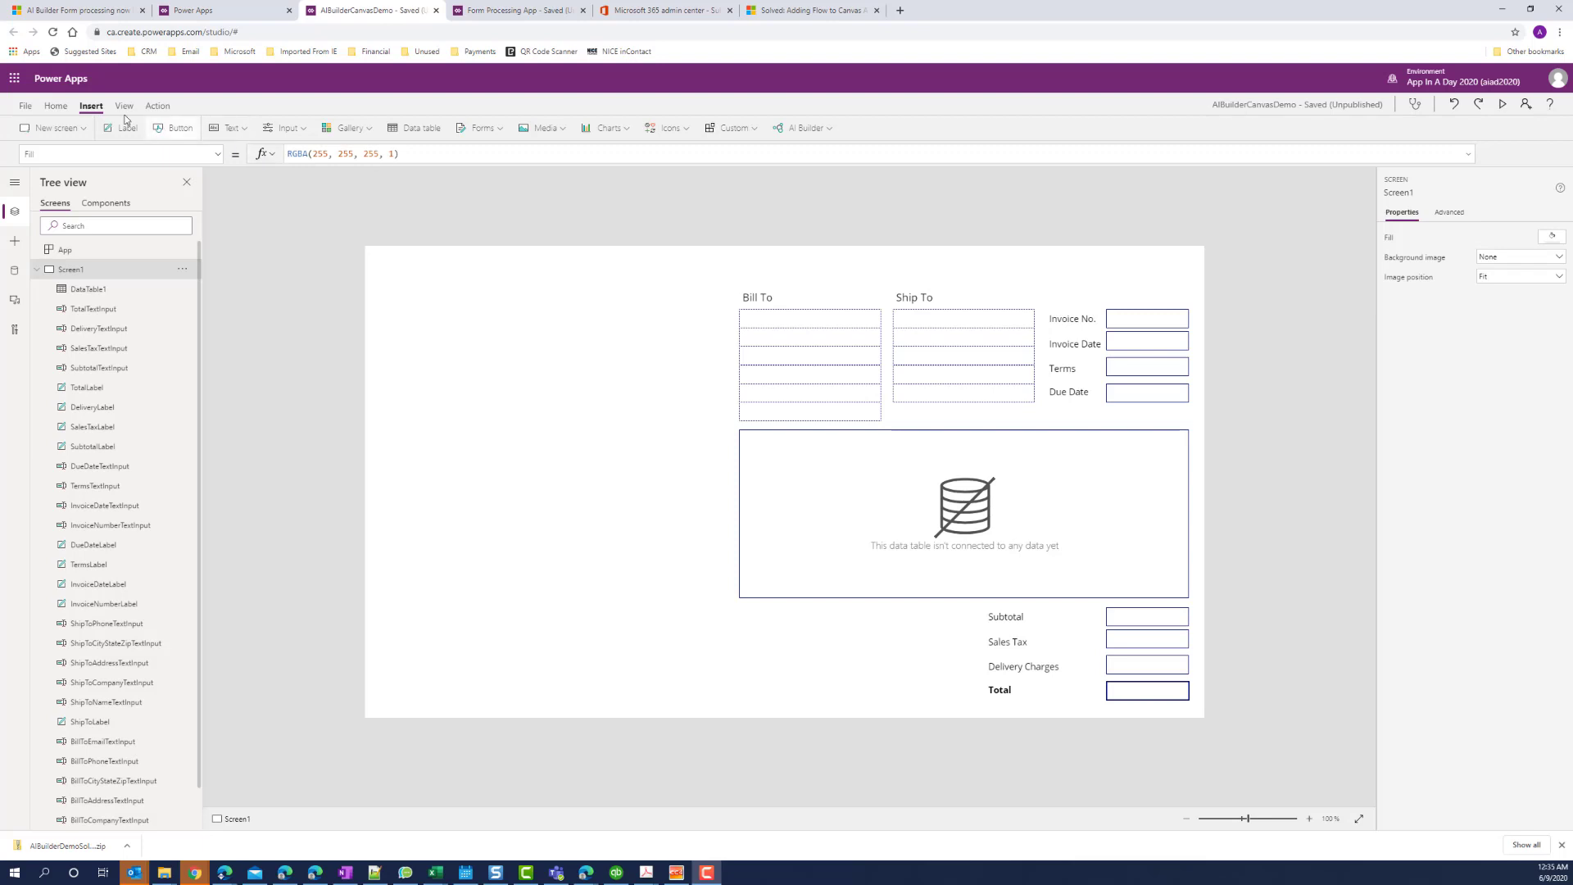
Step: Add a form processor that uses the AI Invoice model and shrink its height until only the Analyze button remains
click(818, 129)
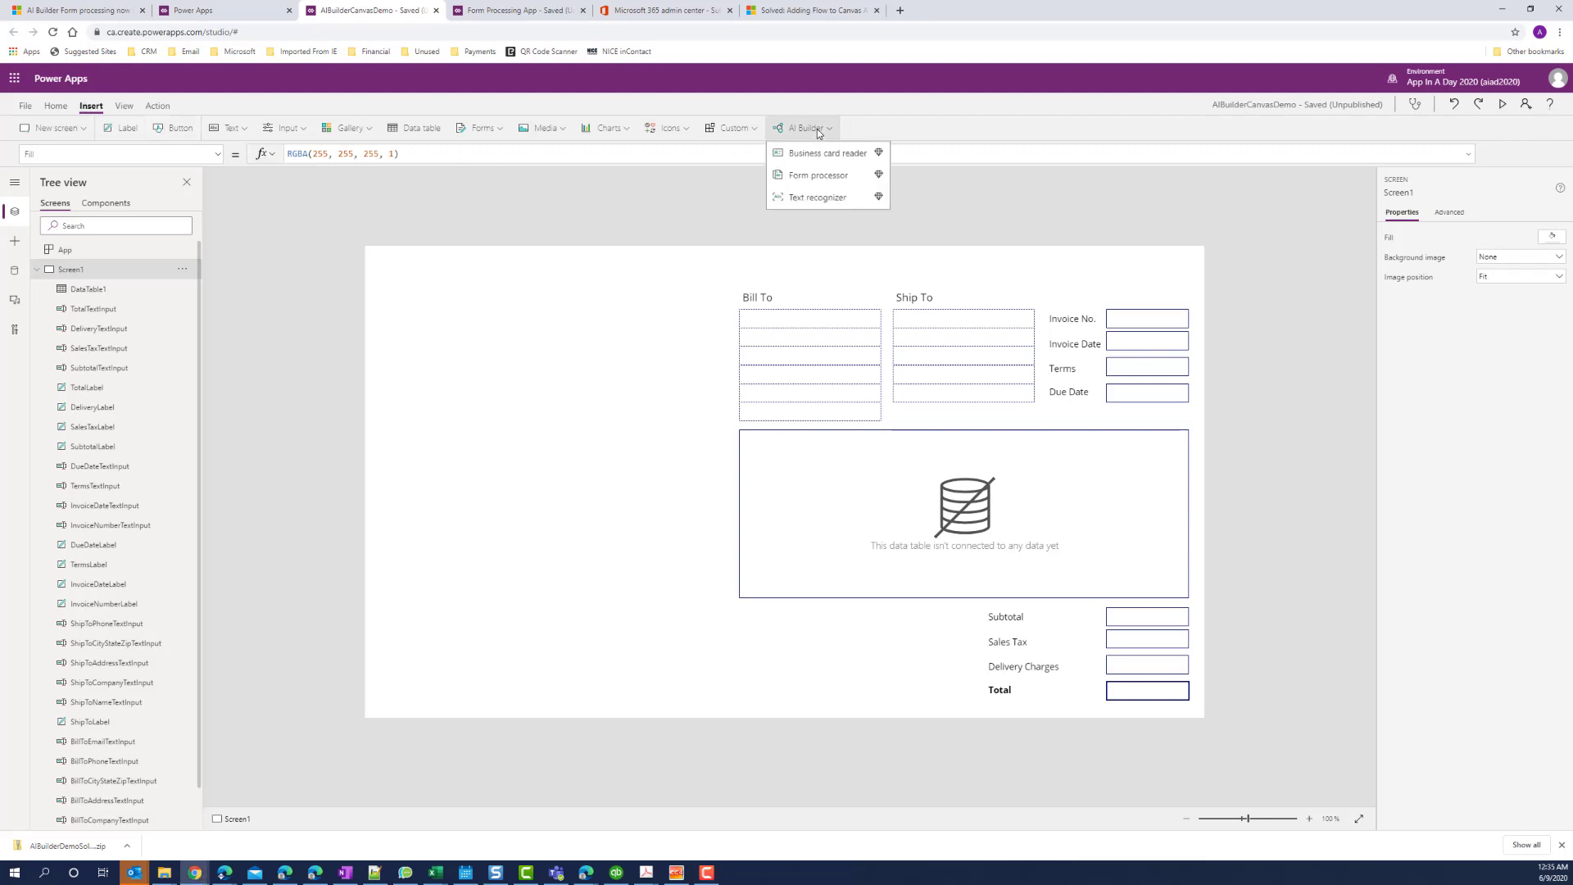
click(826, 182)
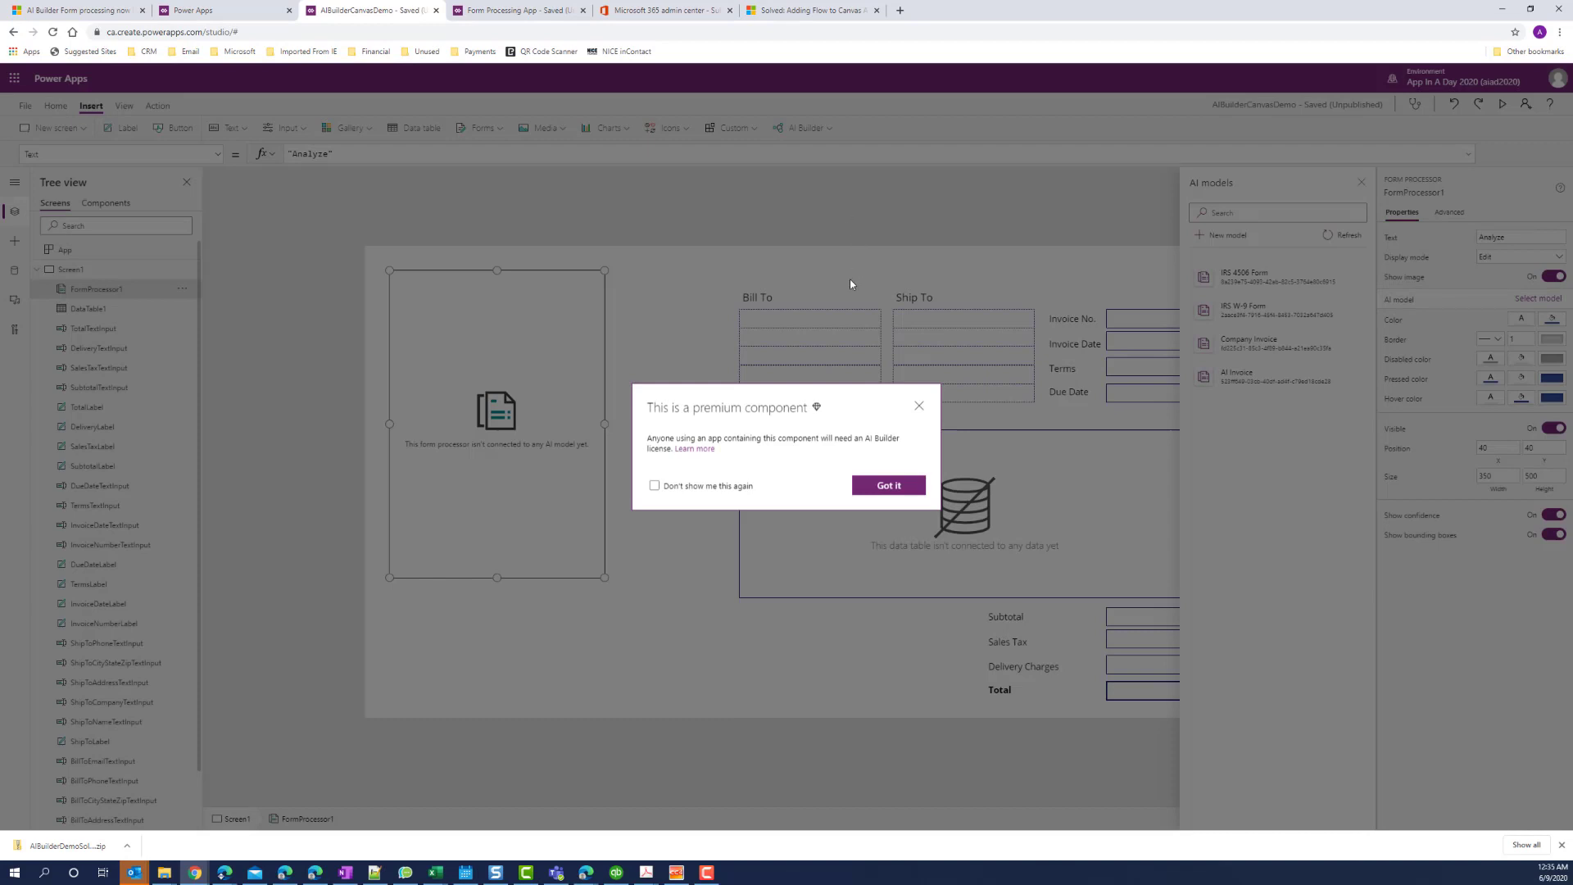
click(885, 487)
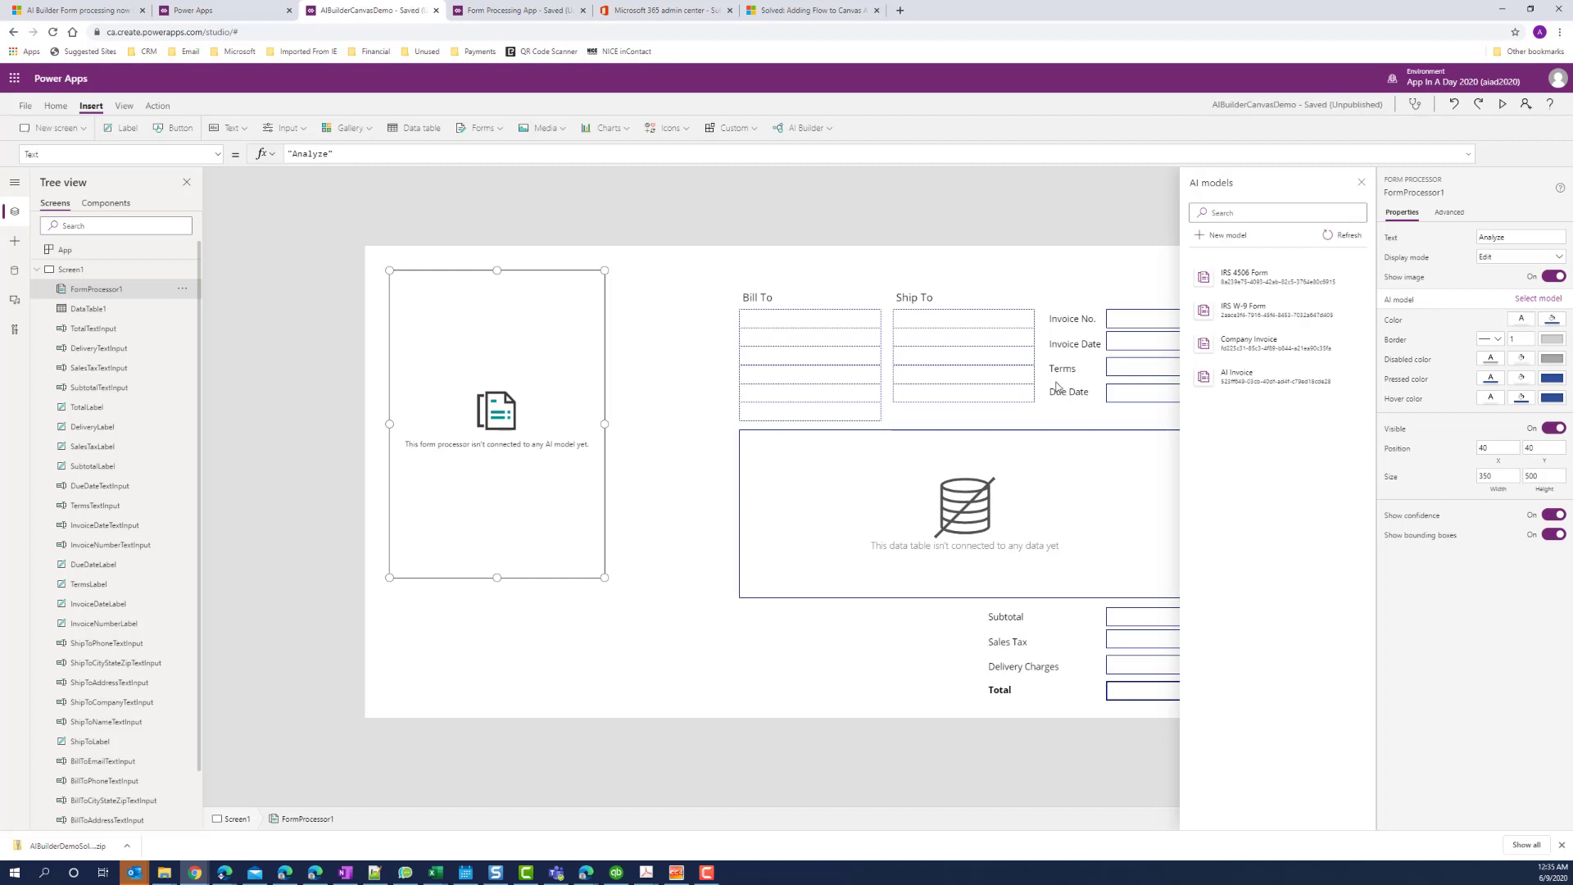
click(1268, 385)
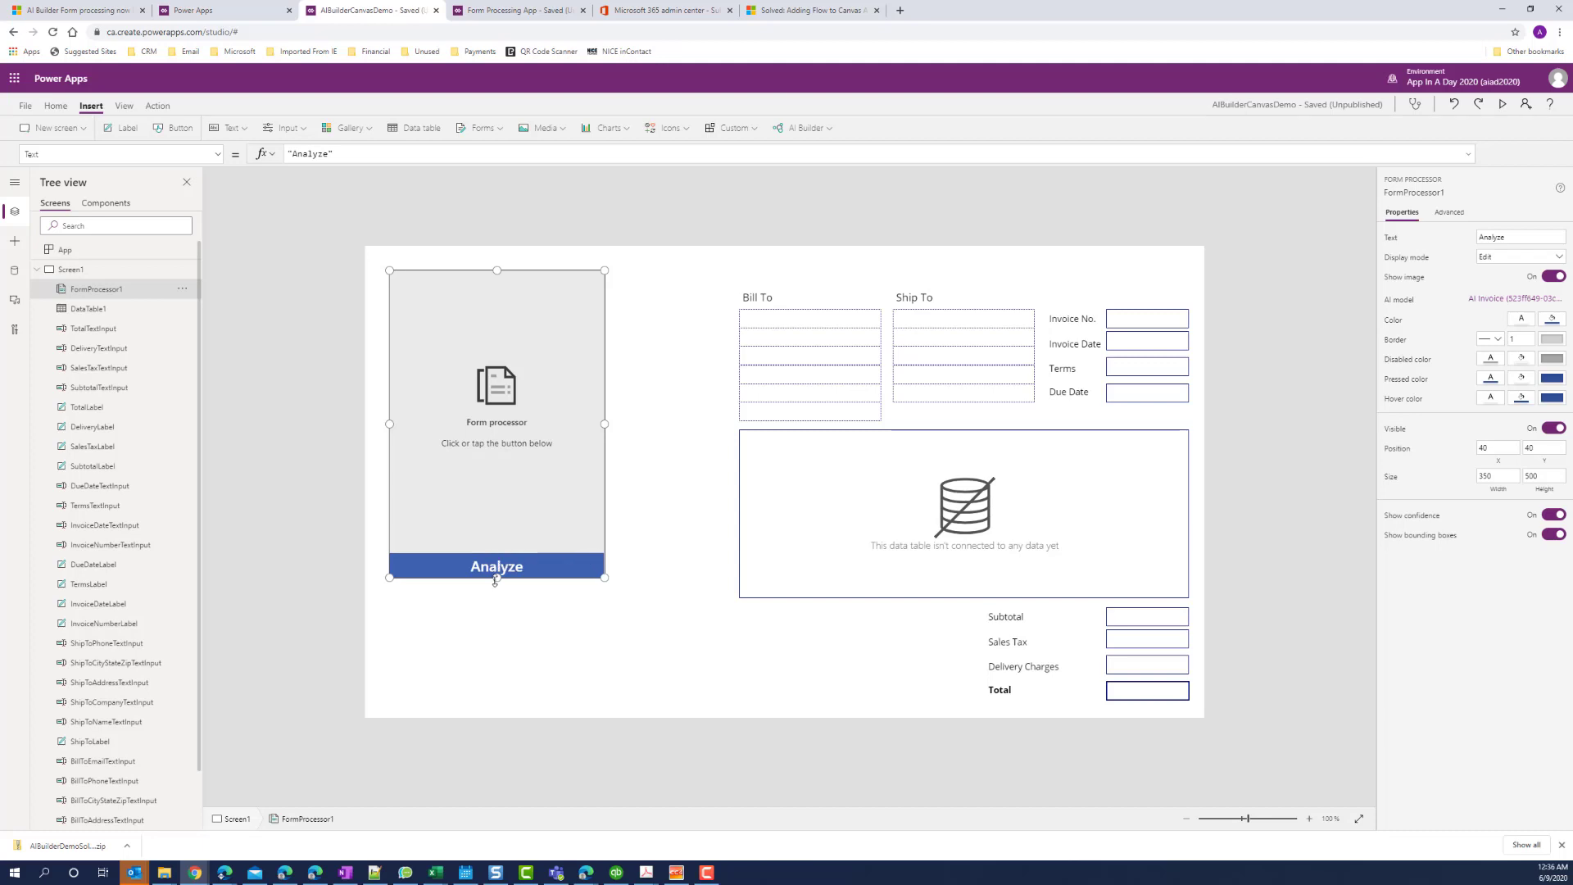
drag(498, 577, 509, 268)
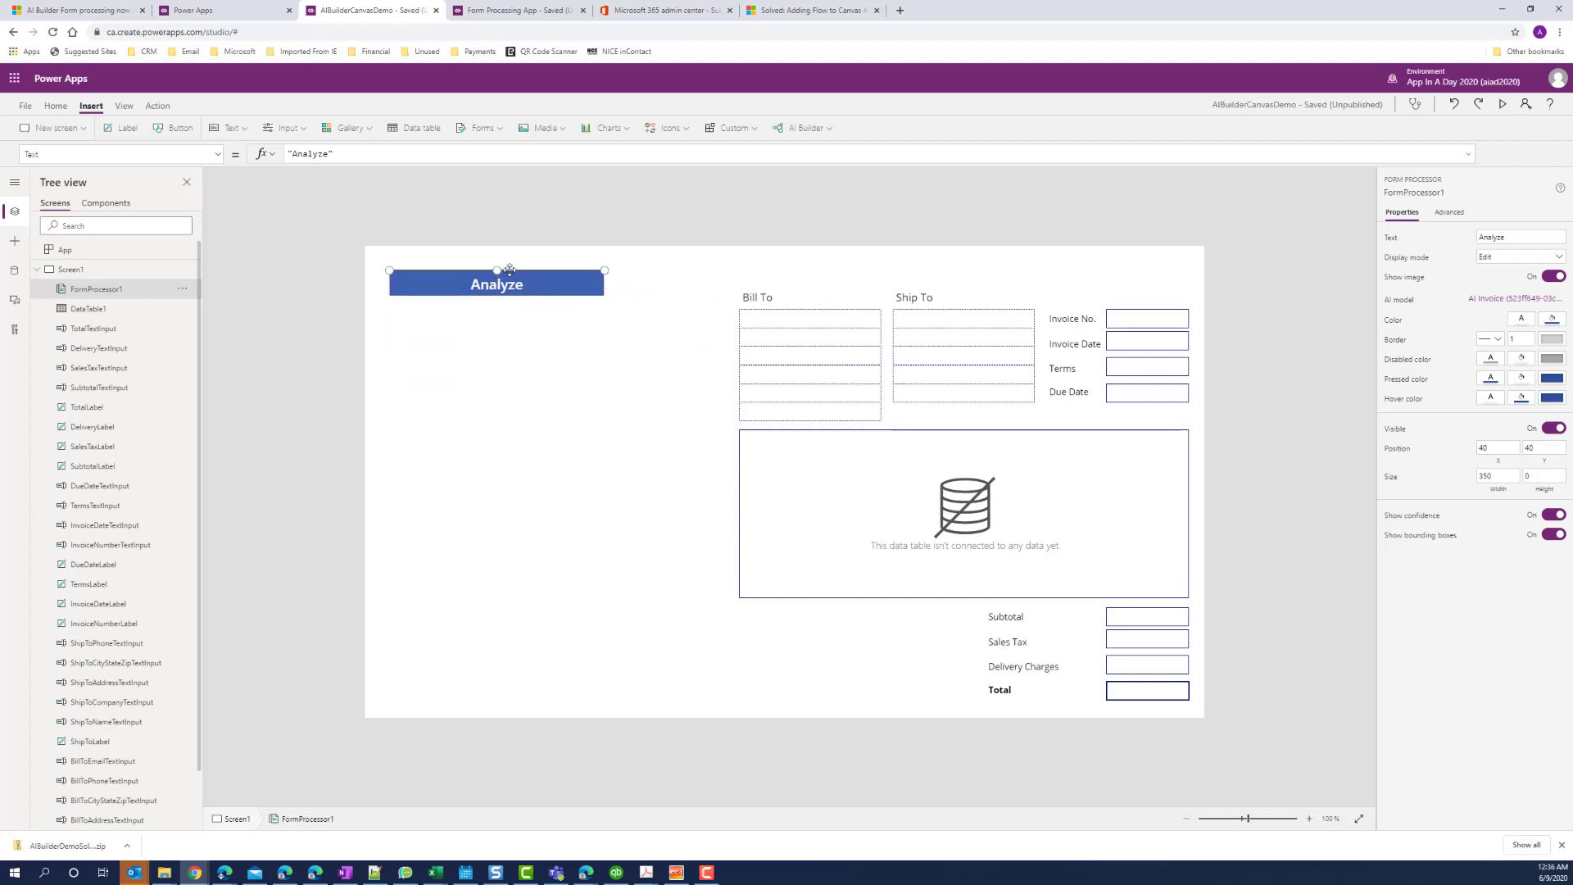
click(502, 356)
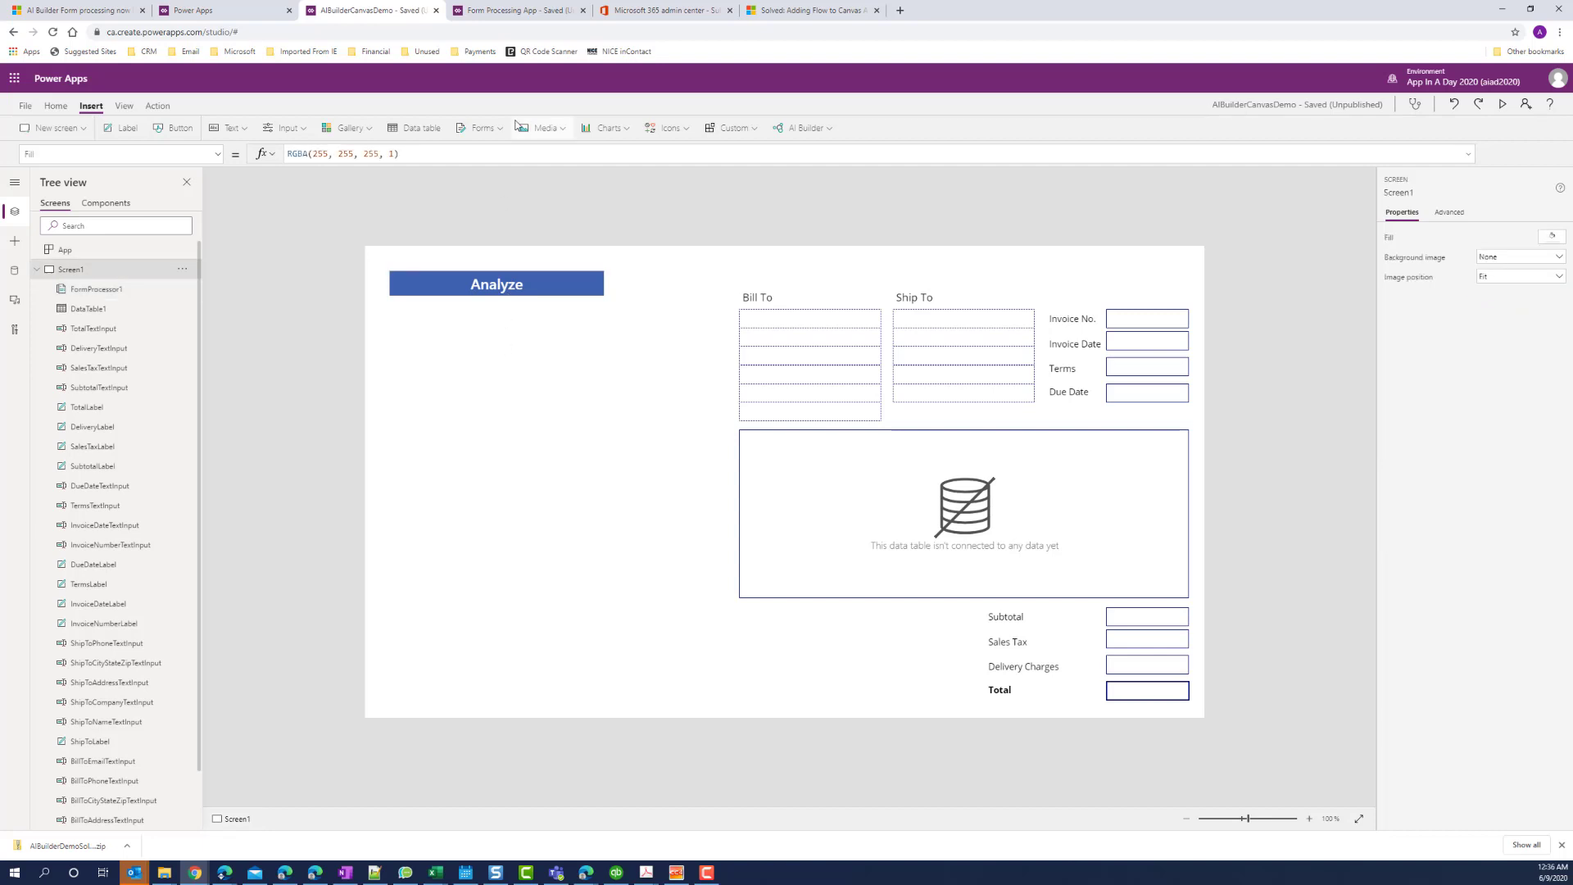
Step: Insert a PDF viewer below the Analyze button and size it to about 531 by 615, clear of the invoice fields
click(563, 133)
scroll(580, 332, down, 1)
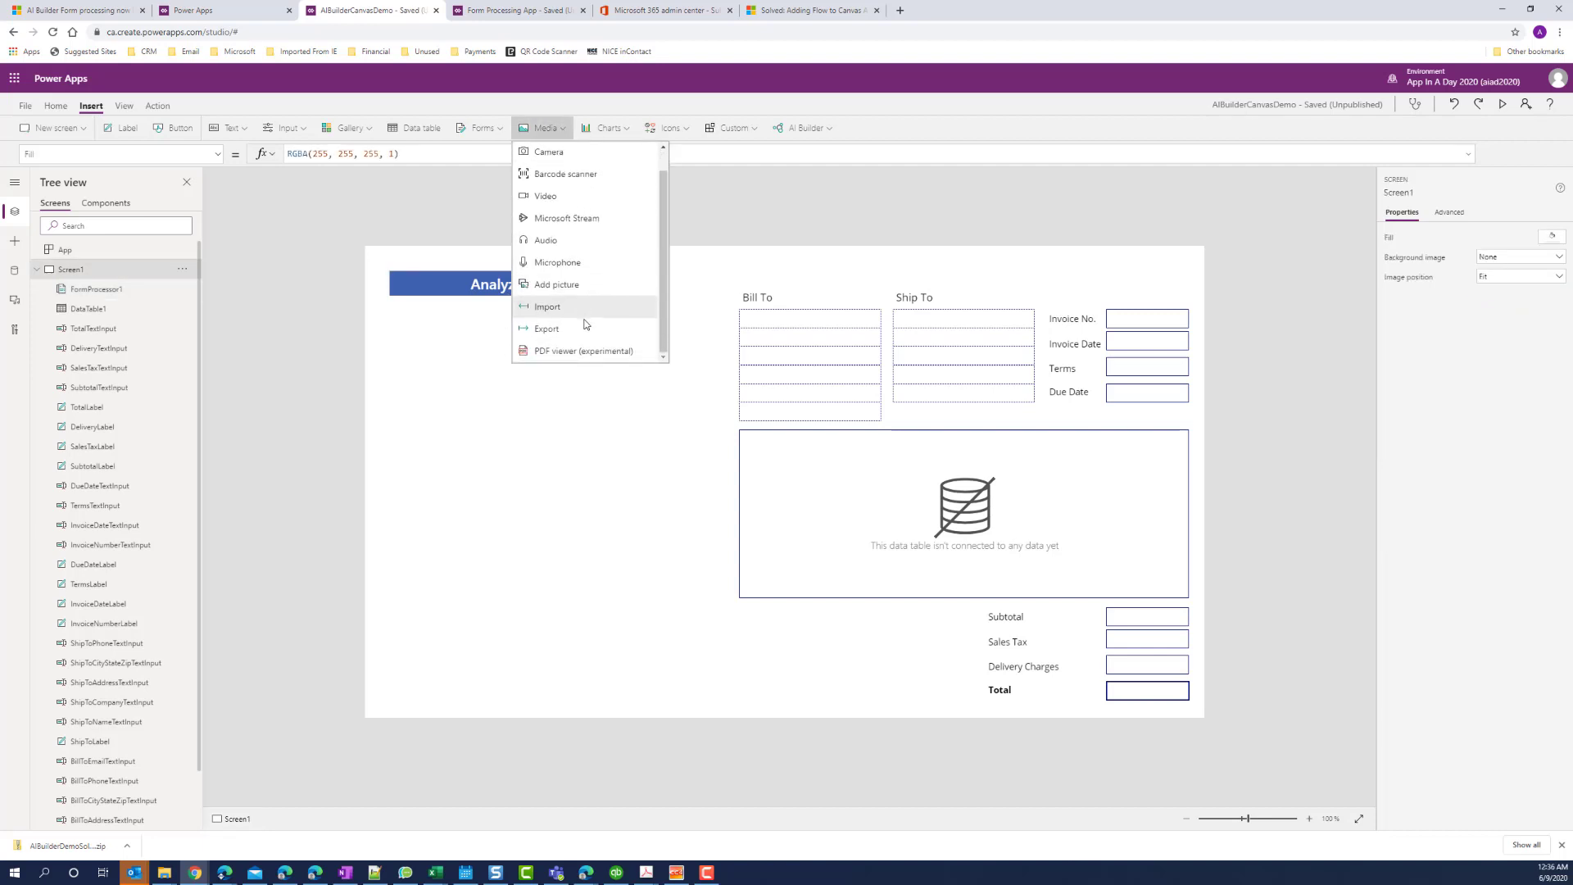
click(584, 352)
drag(572, 321, 561, 368)
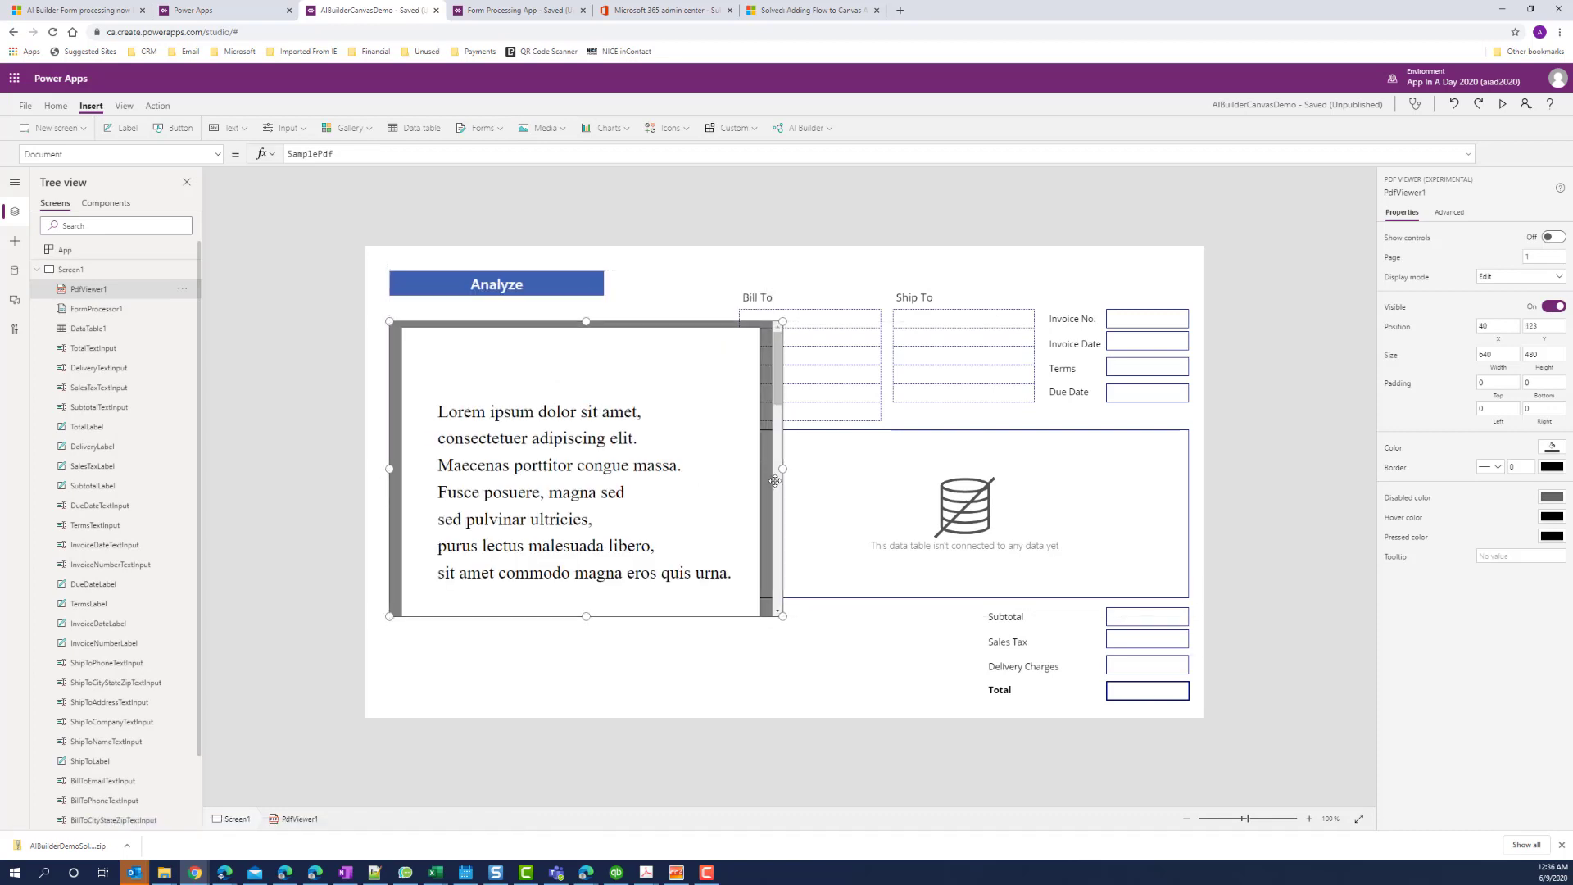
drag(784, 472, 701, 469)
drag(545, 616, 544, 692)
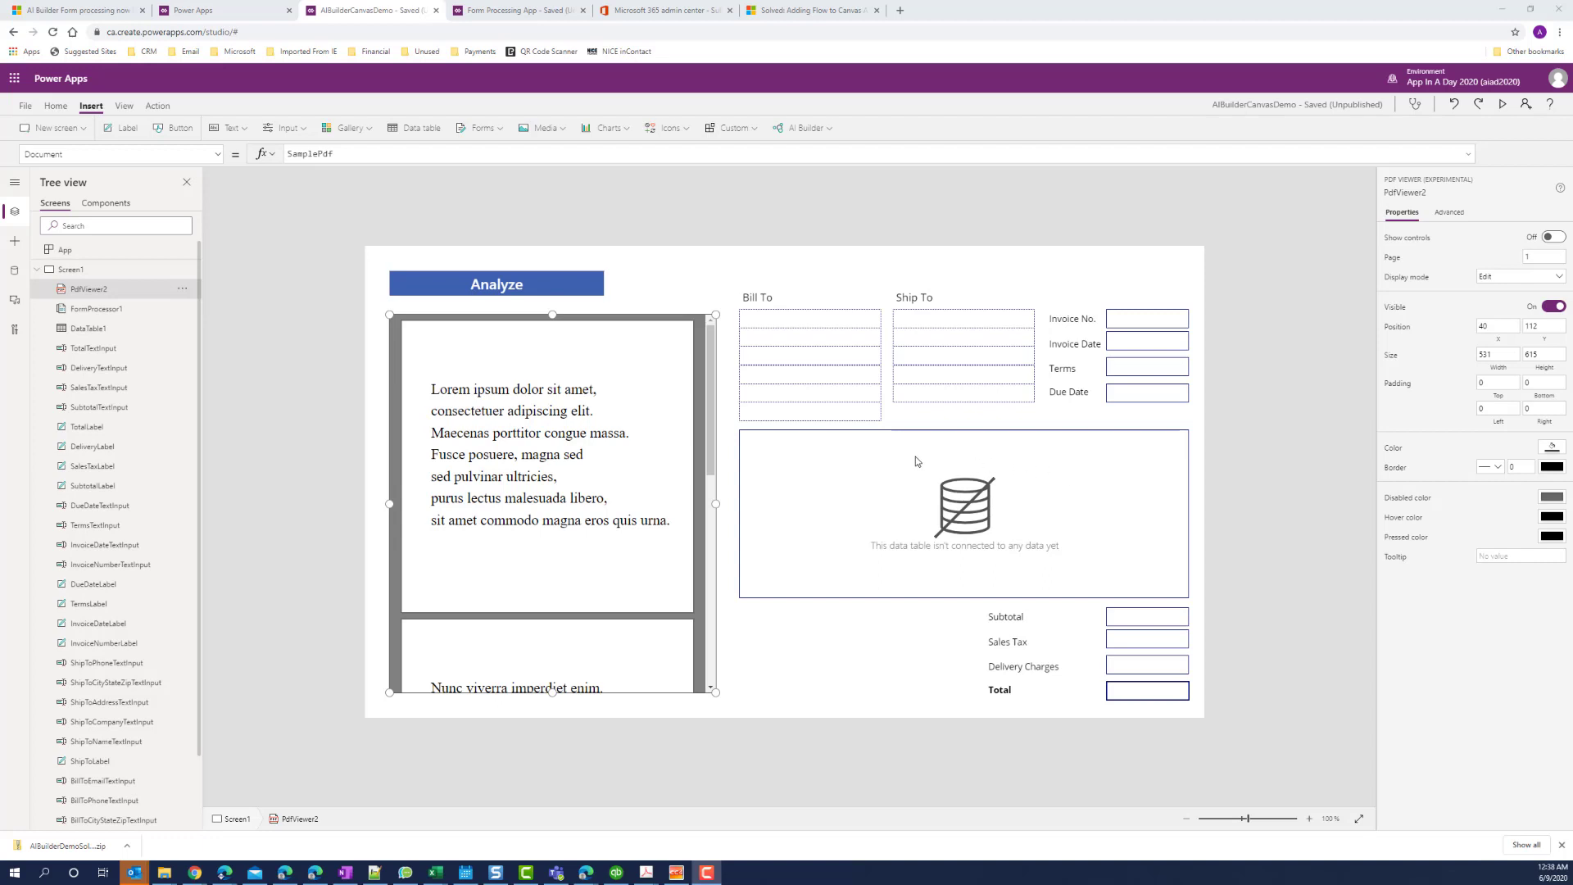
Step: Set the PDF viewer's Document property to FormProcessor1.OriginalImage
double_click(443, 153)
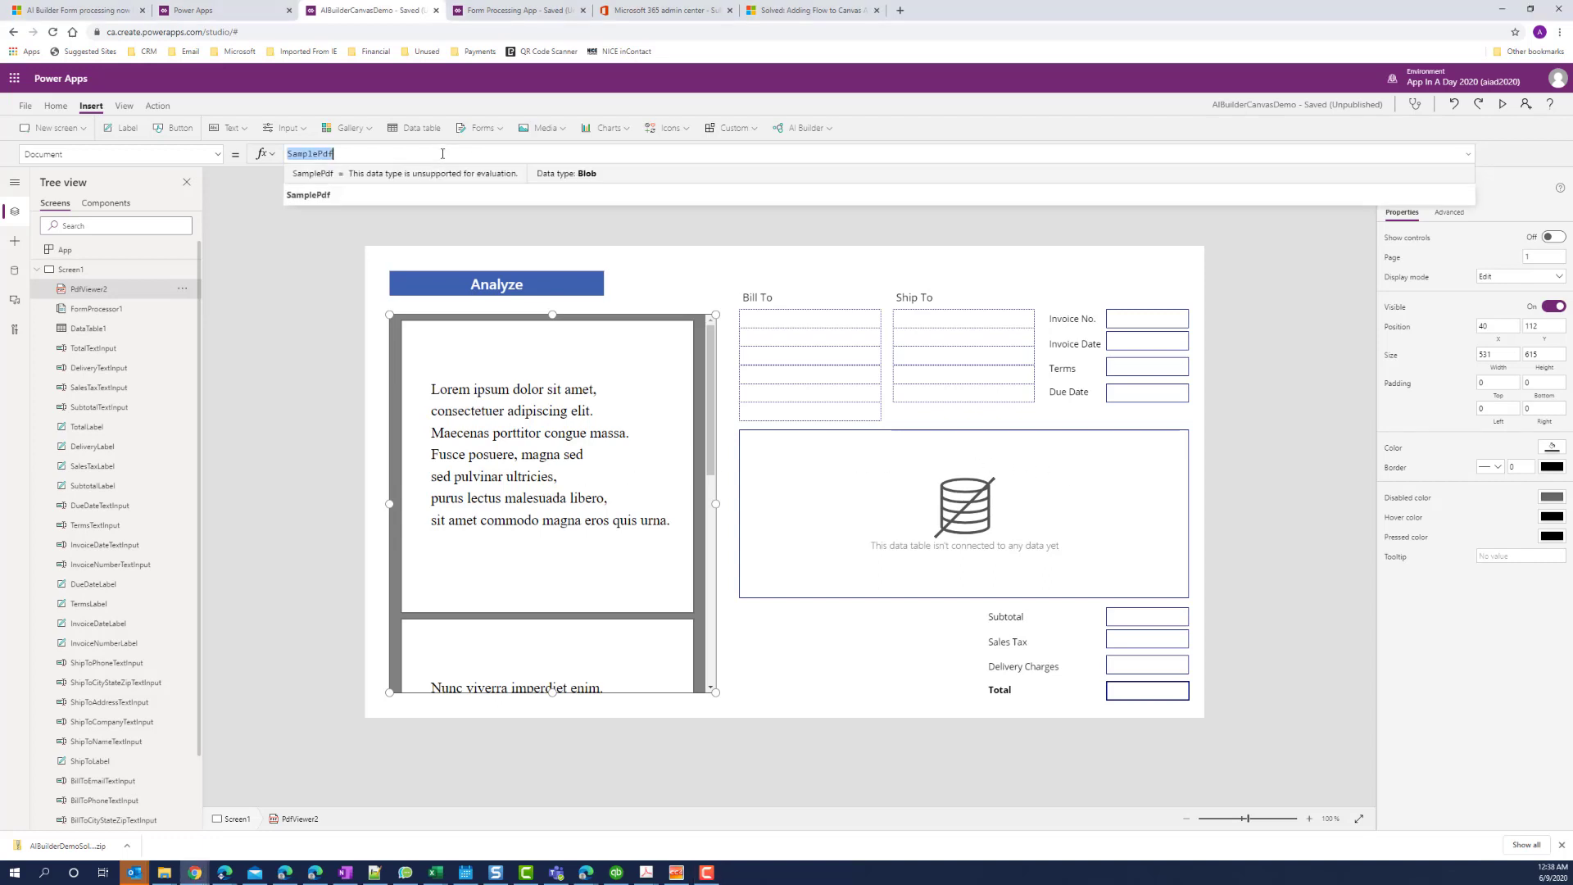
text(FormProc)
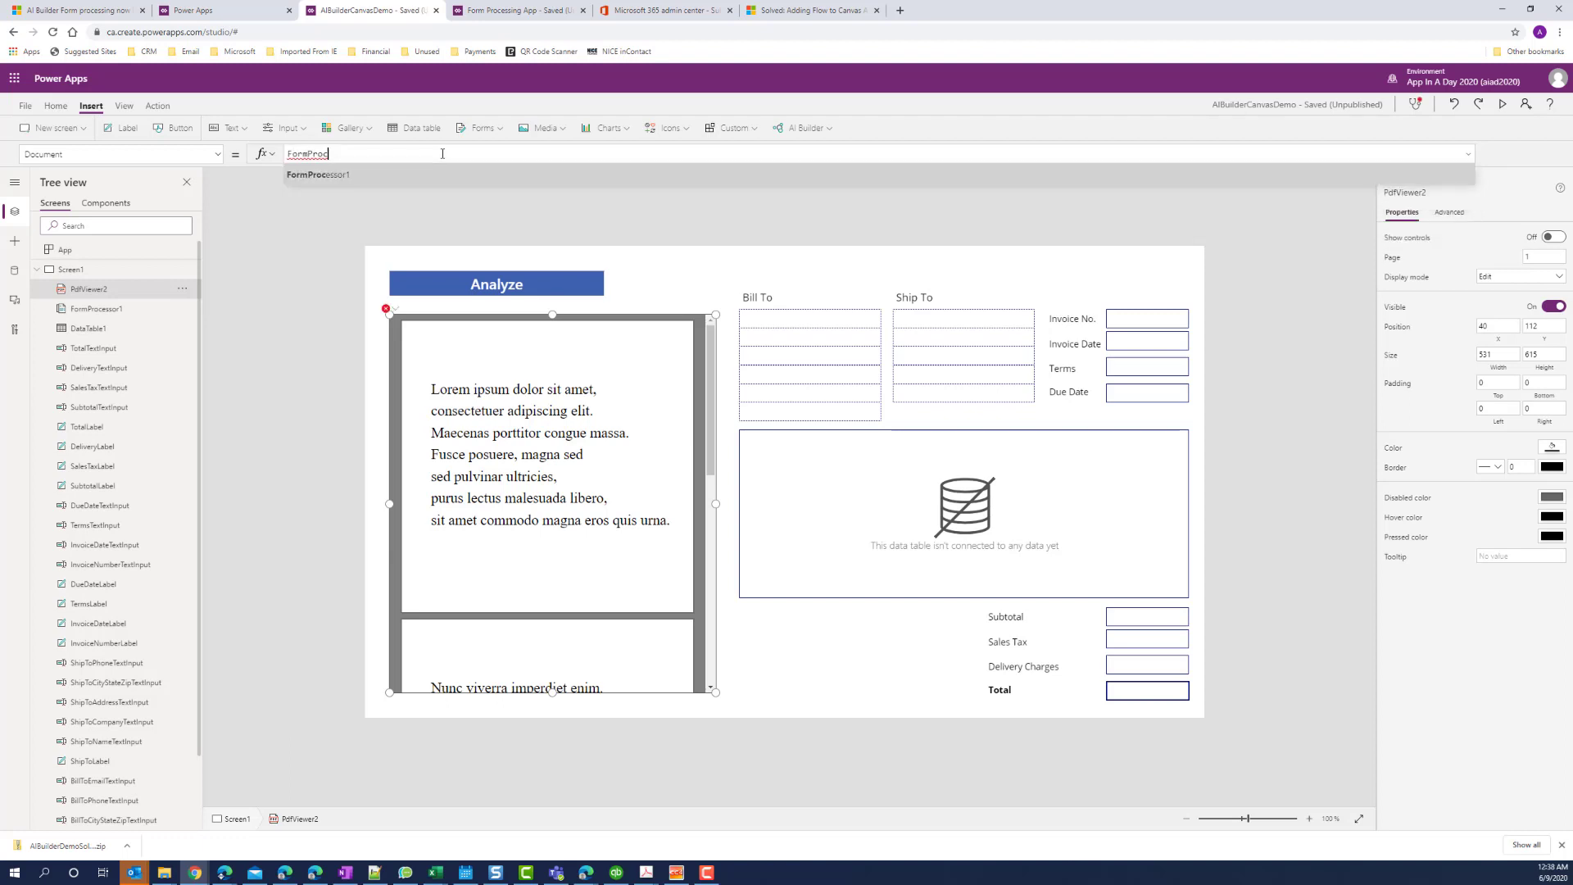
text(essor1.O)
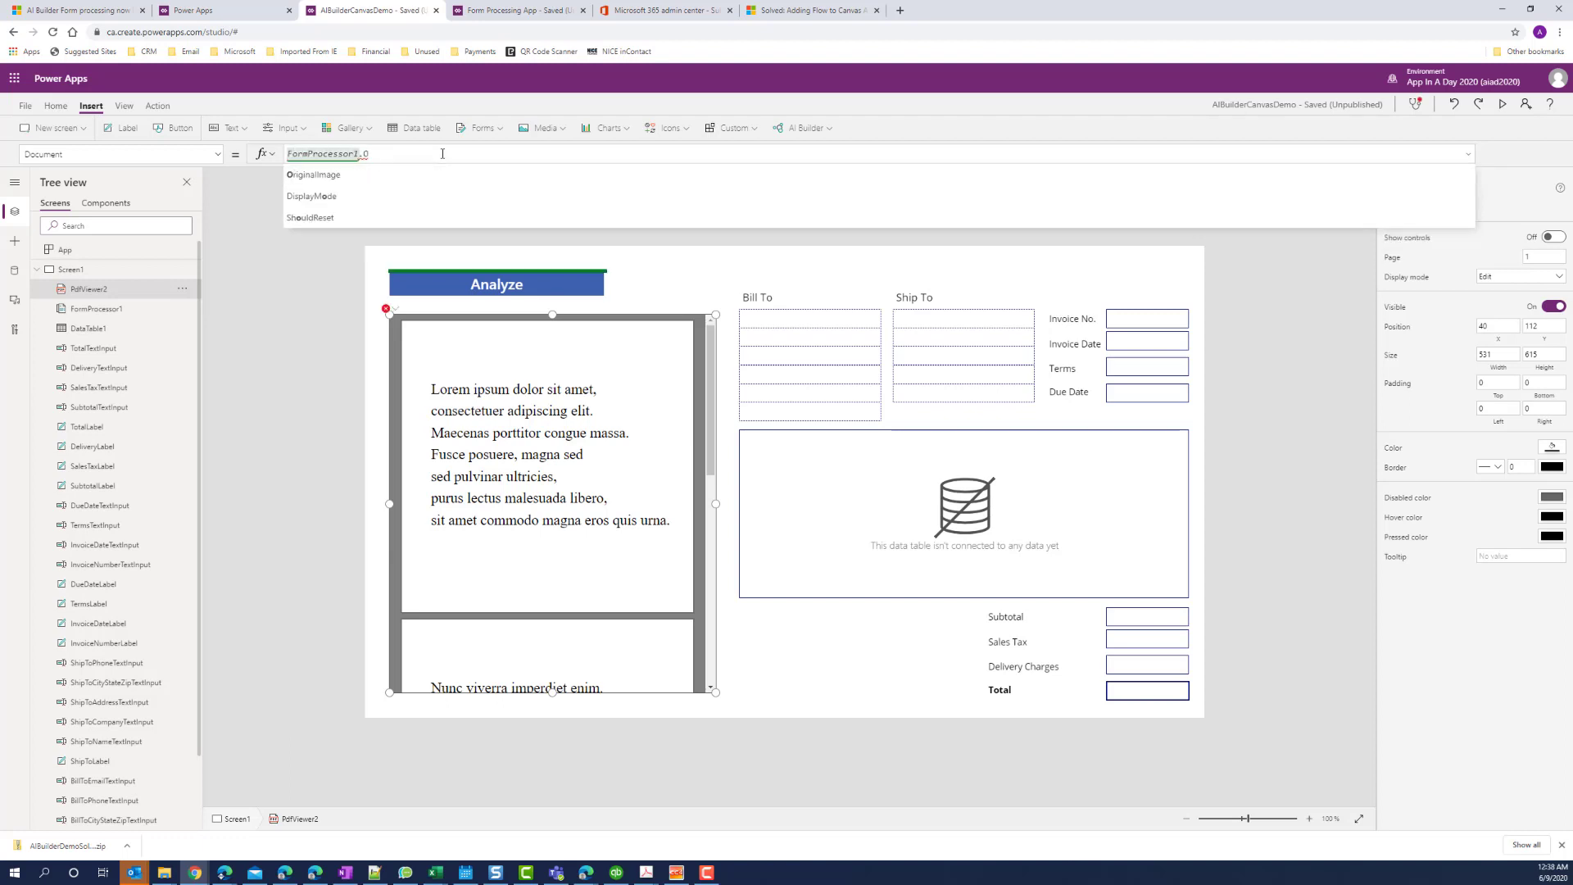
key(Down)
key(Return)
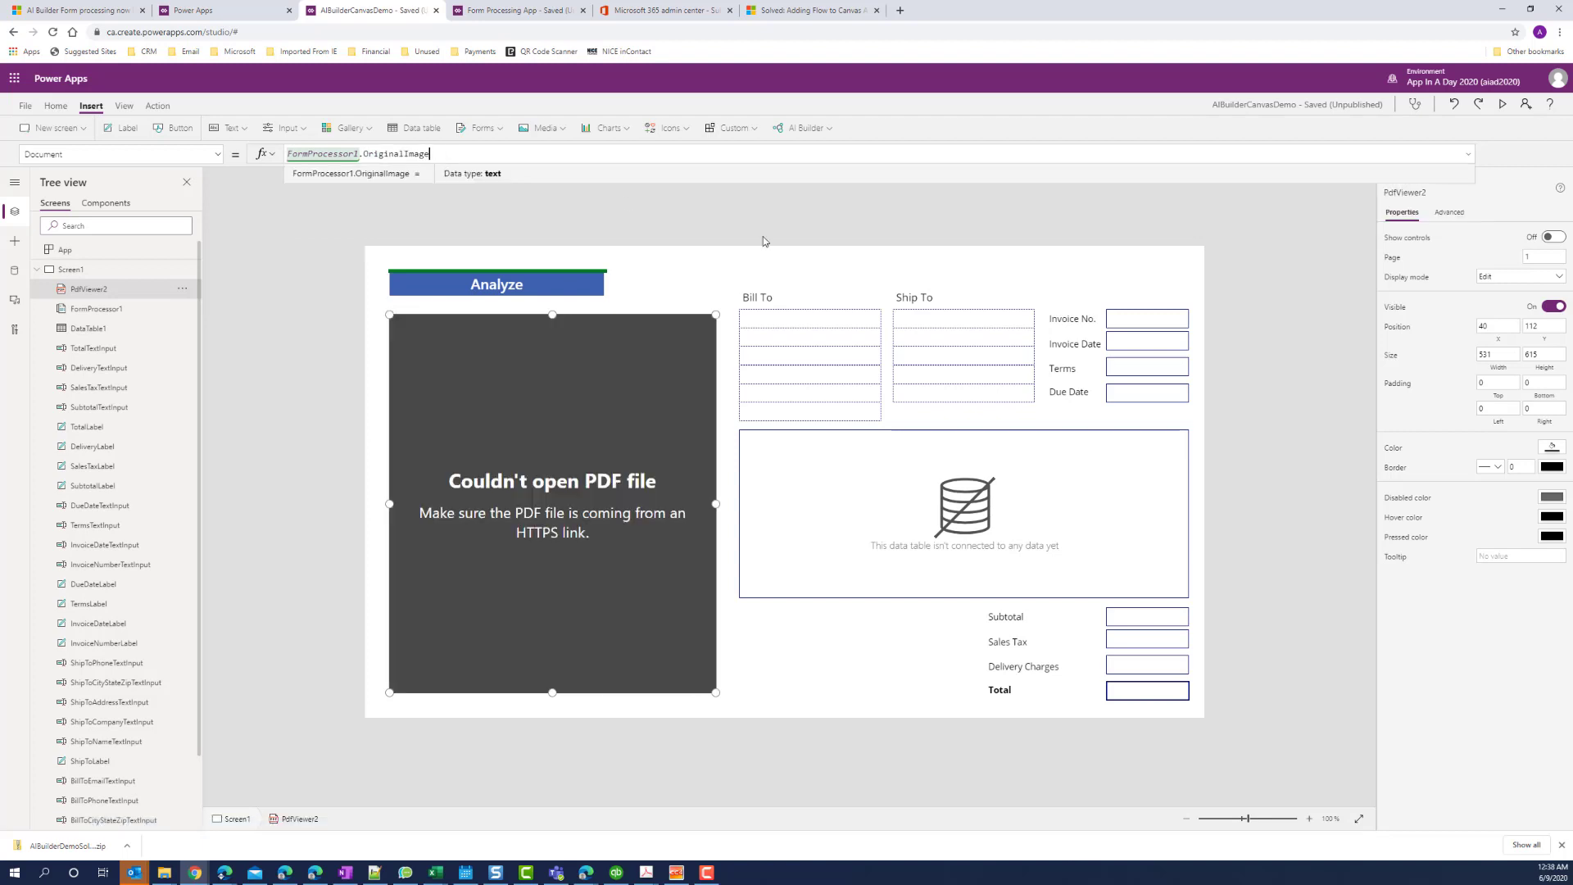
Step: Set the Default value of the Invoice No. text input to FormProcessor1.Fields.InvoiceNumber
click(1148, 320)
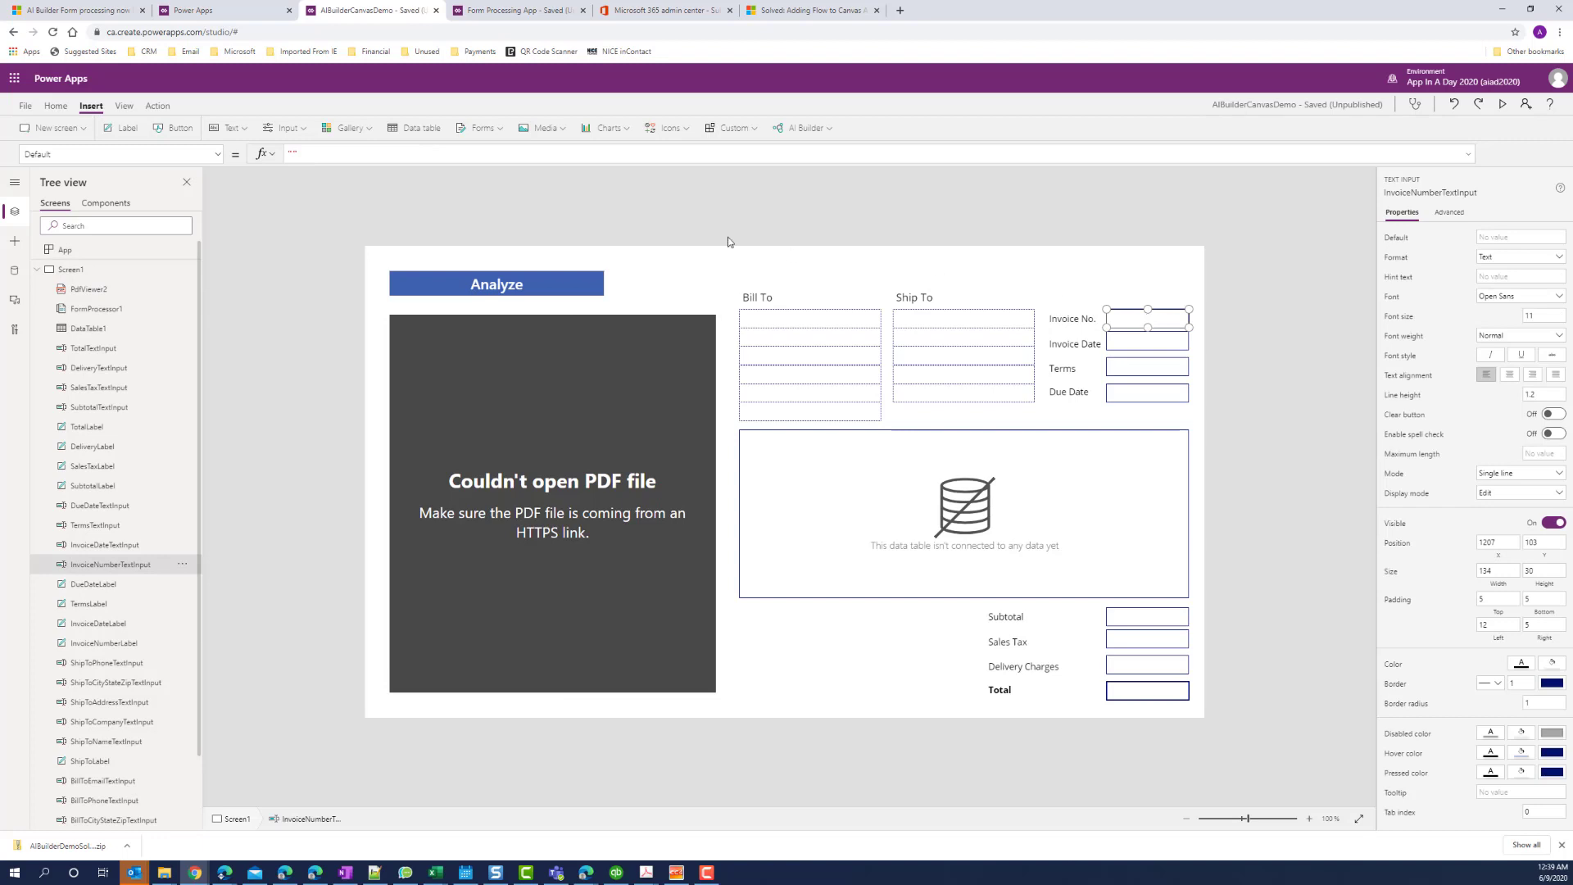
click(330, 150)
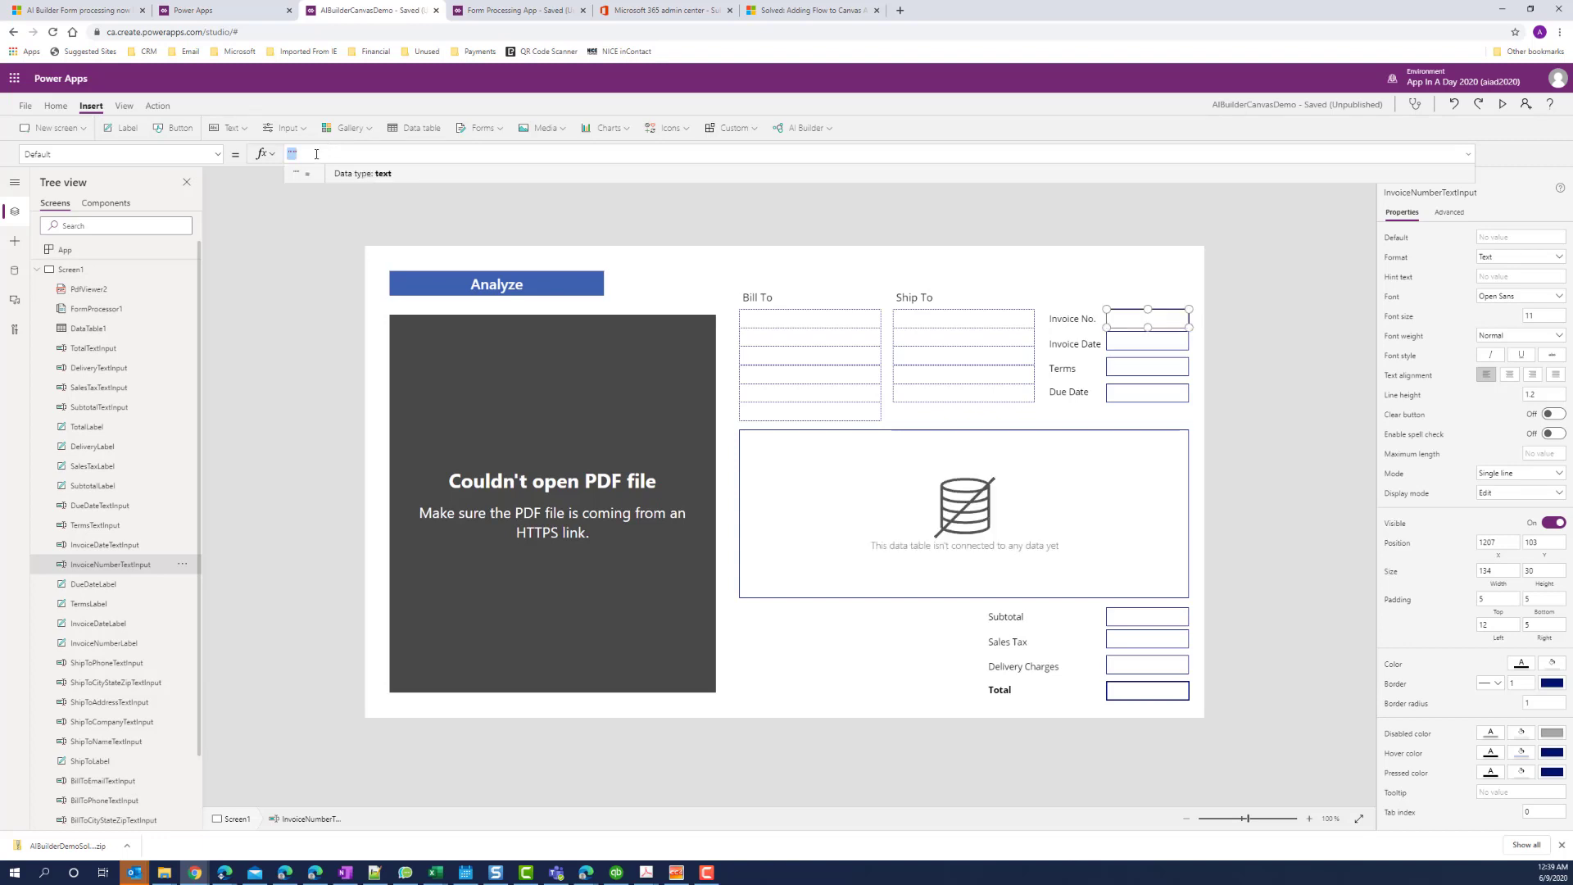
key(BackSpace)
key(BackSpace)
text(FormProcessor1)
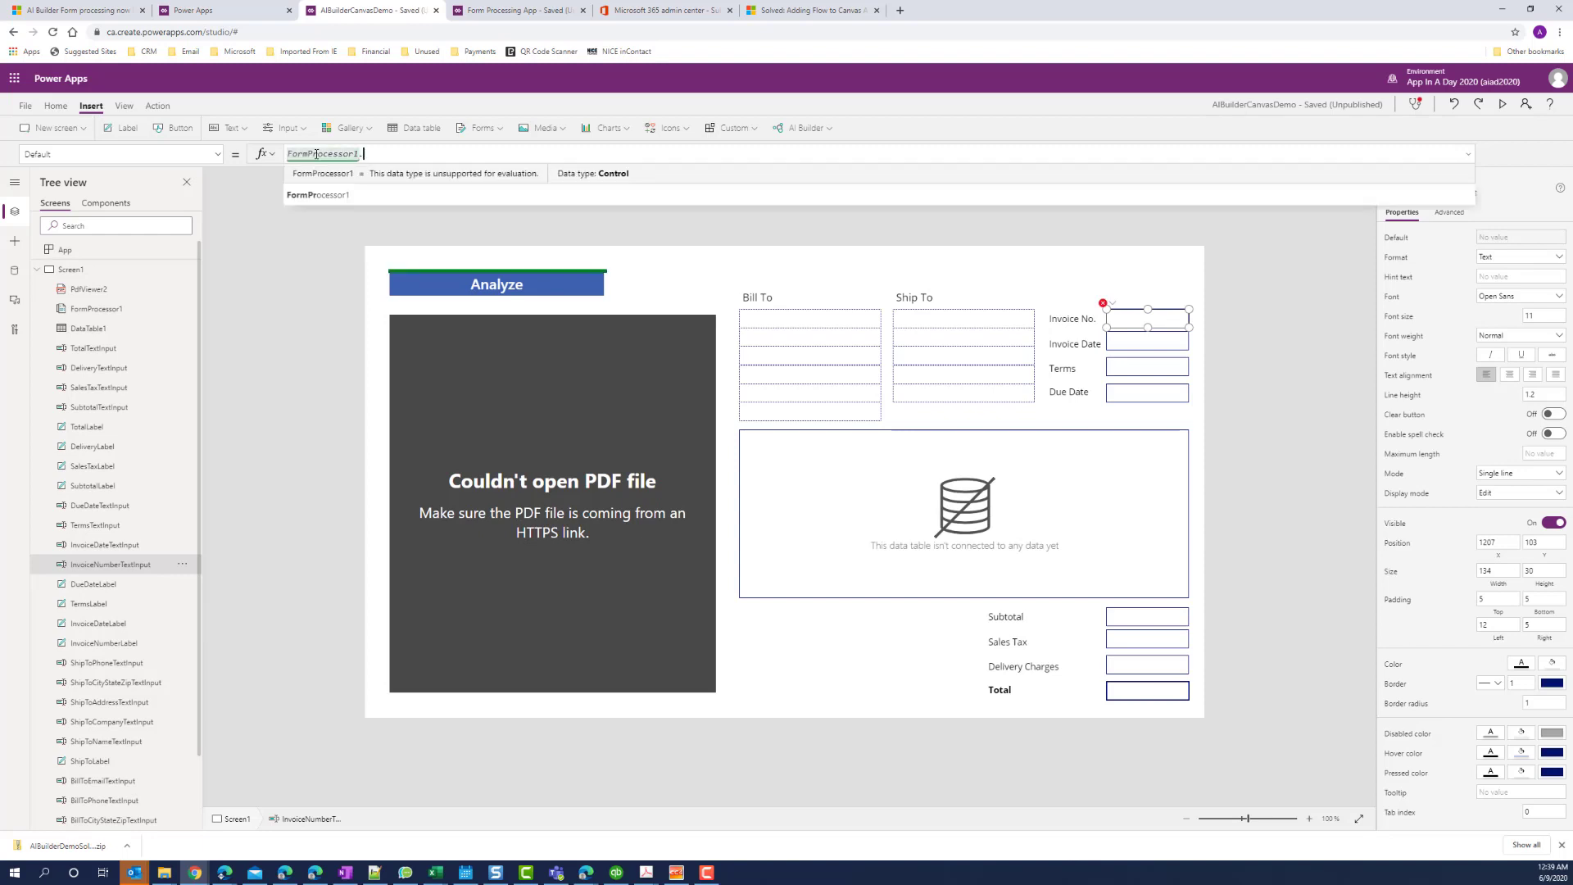
text(.fi)
key(Tab)
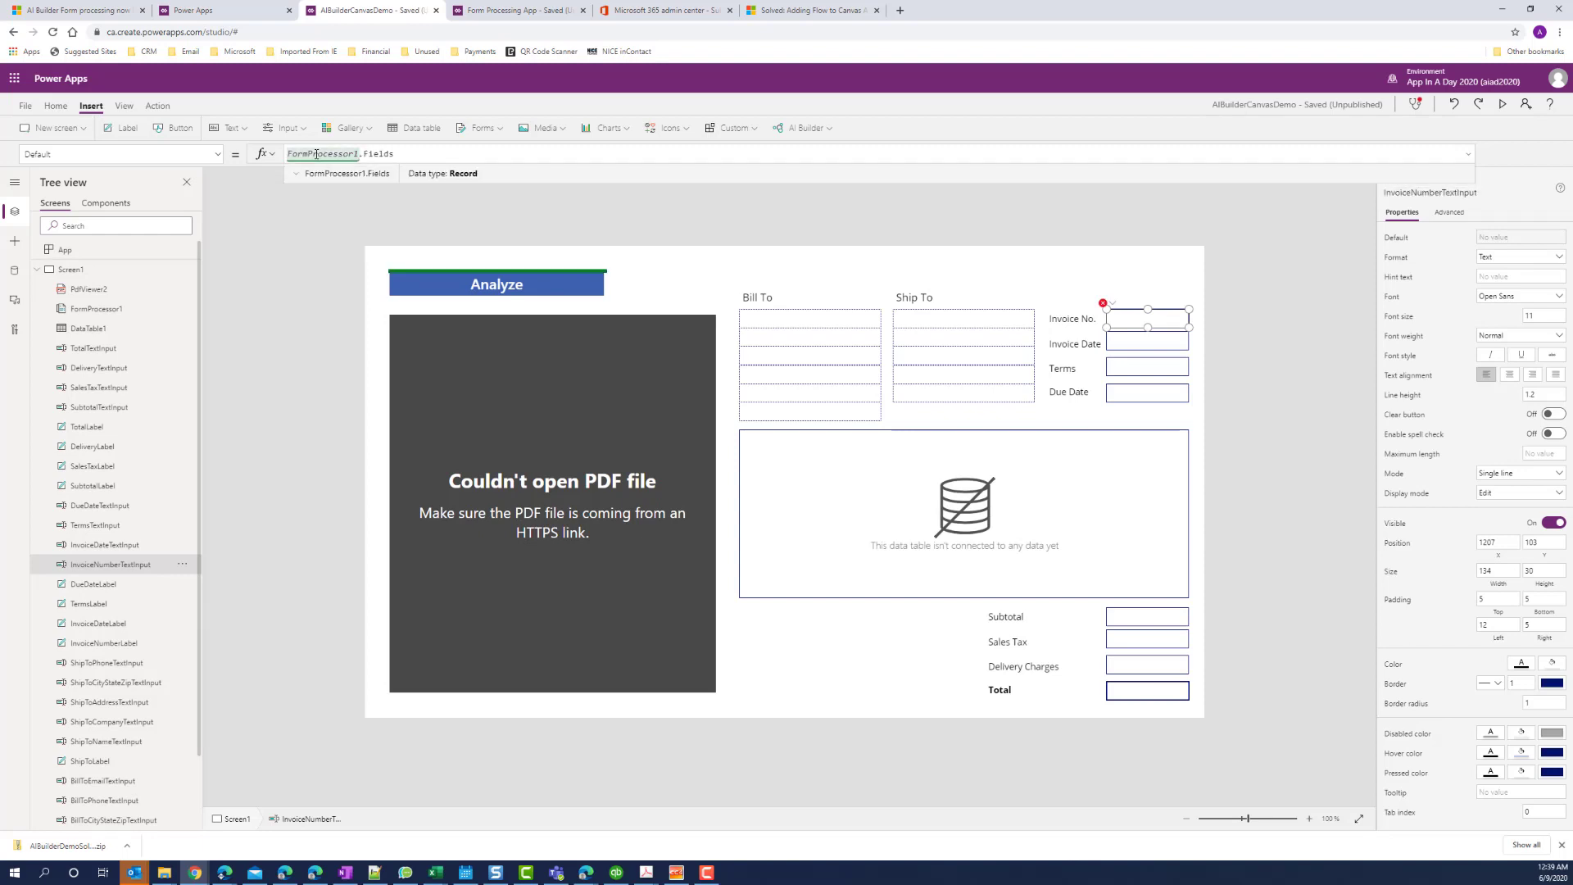
text(.Invoi)
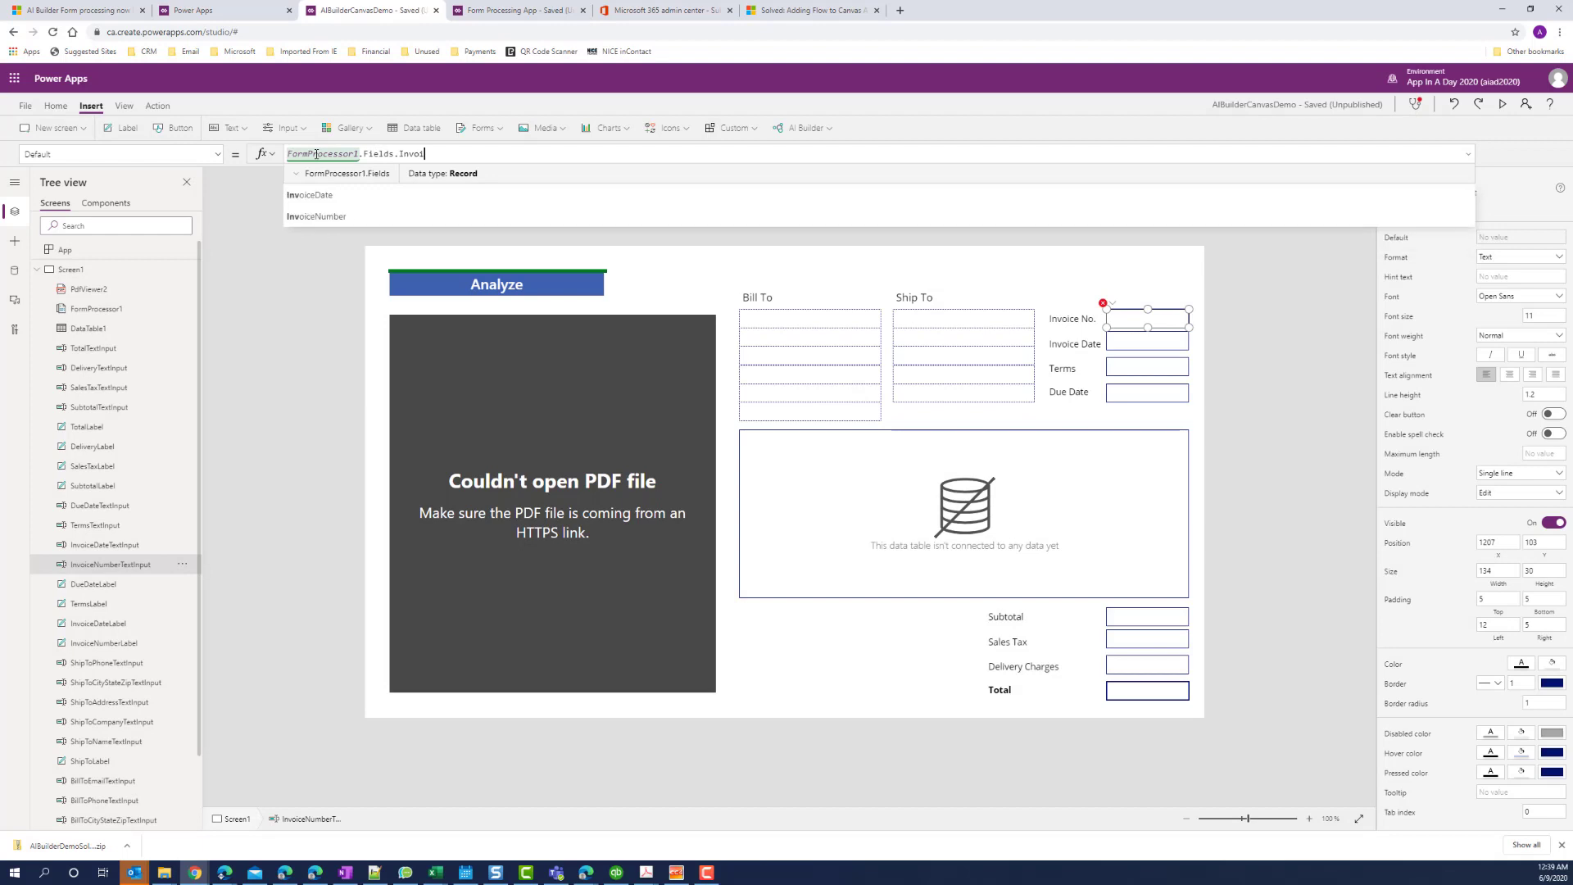
key(Down)
key(Down)
key(Tab)
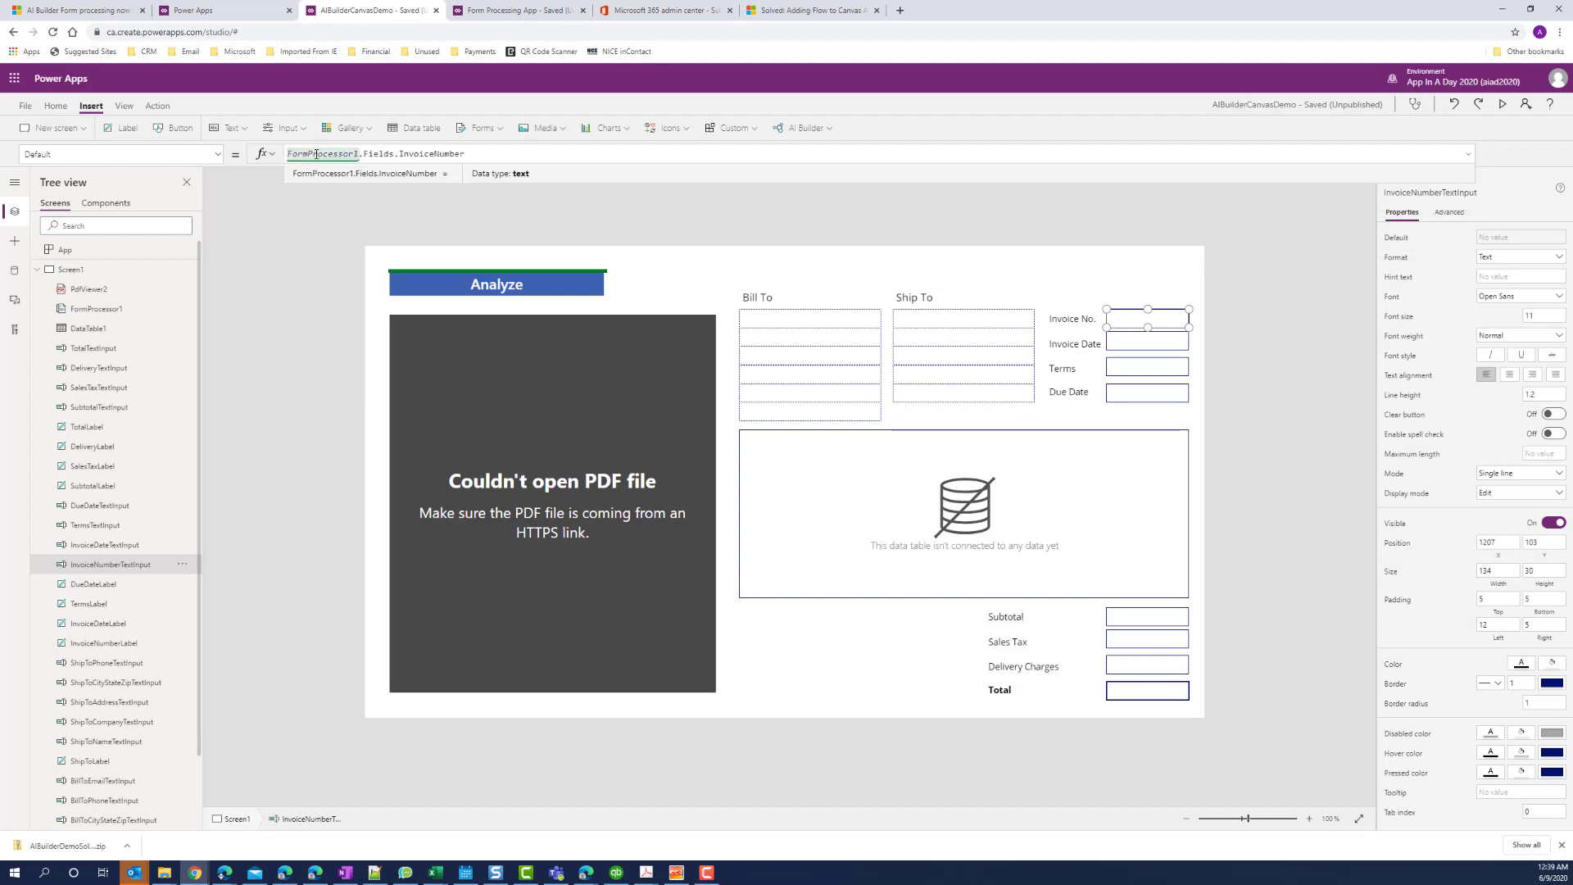
Step: Set the Default value of the Invoice Date text input to FormProcessor1.Fields.InvoiceDate
click(1130, 345)
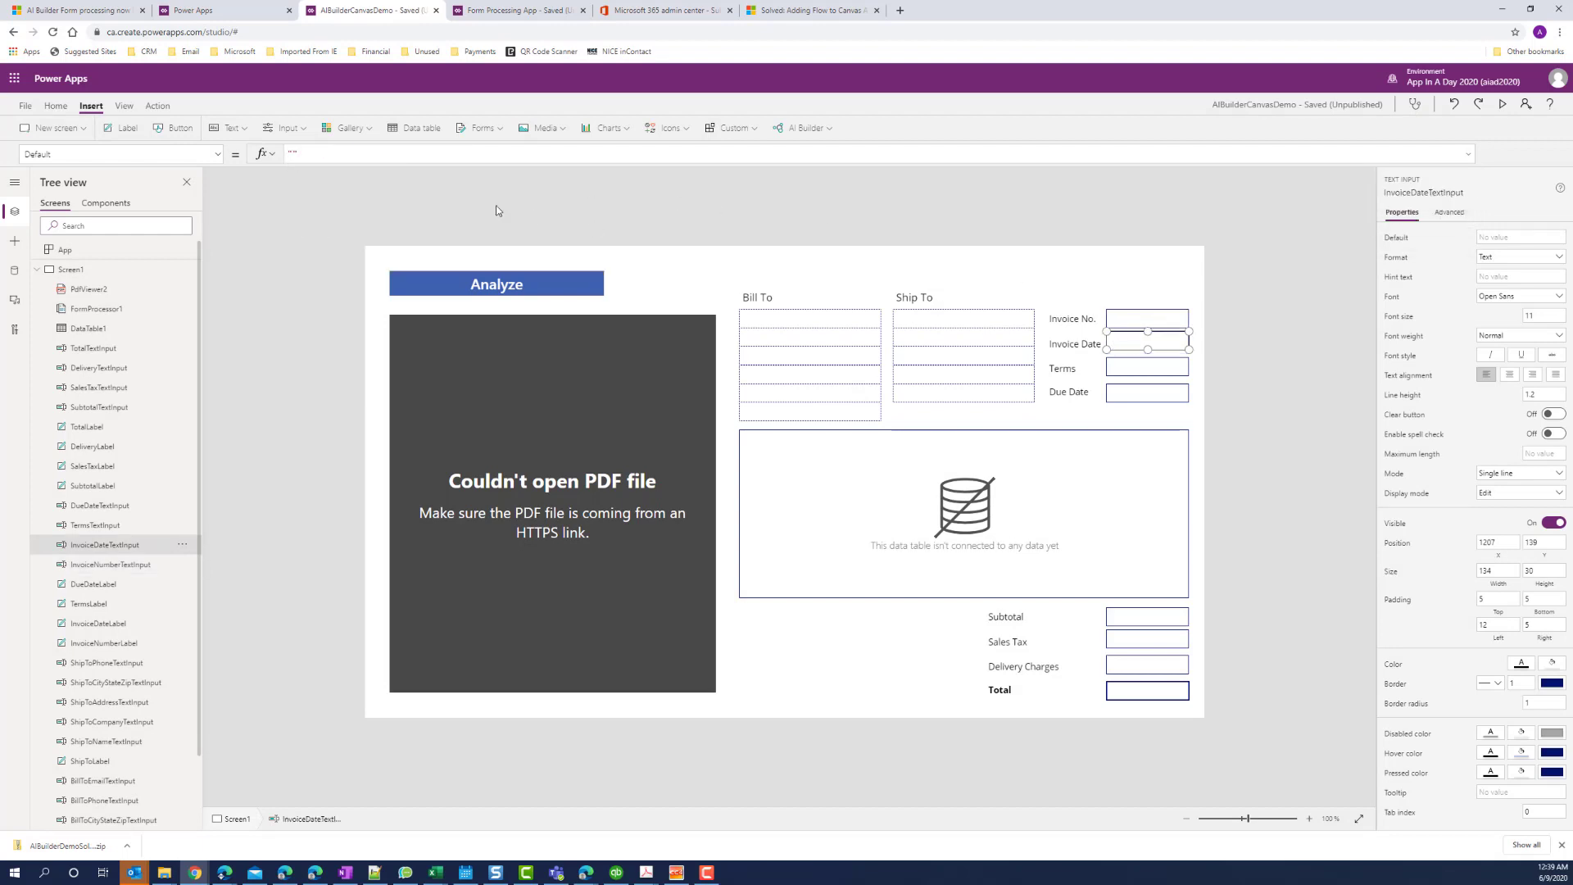
double_click(294, 155)
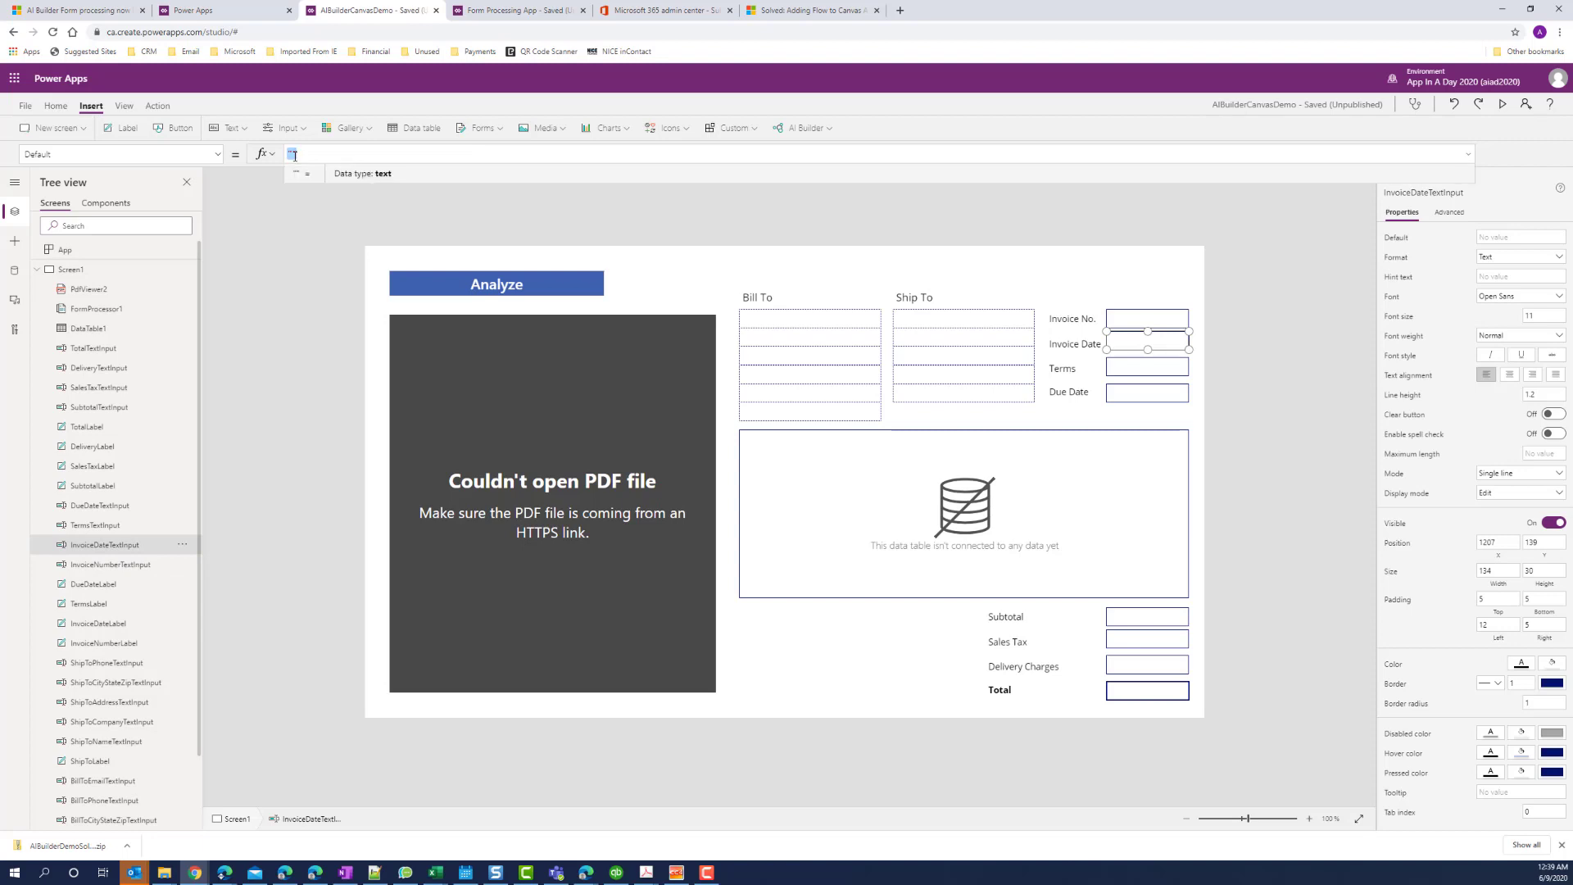
text(FormProc)
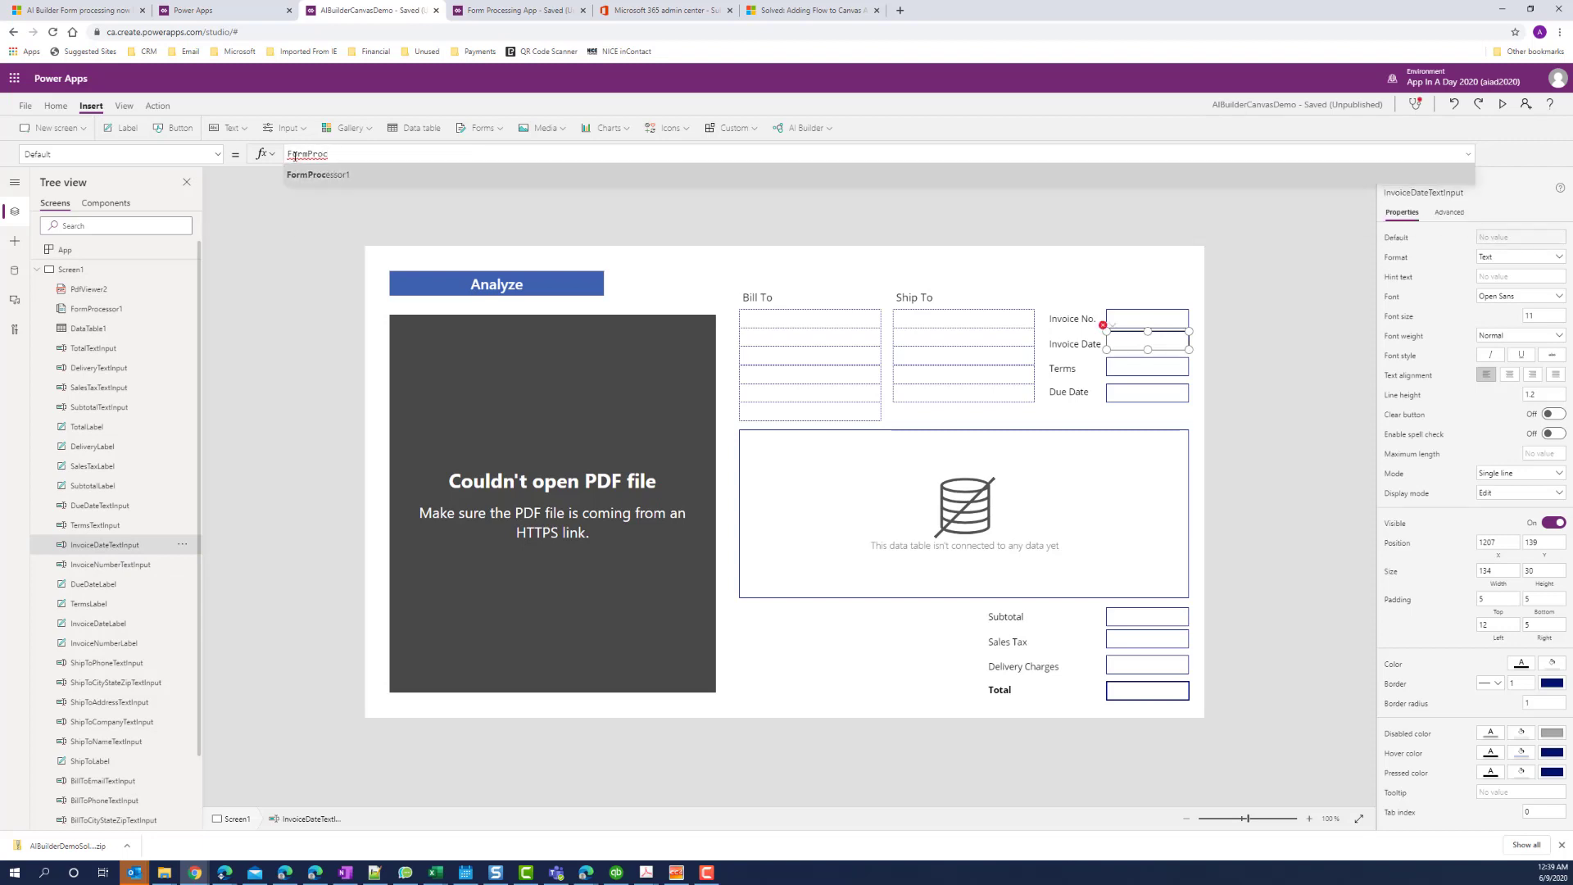
key(Tab)
text(.fie)
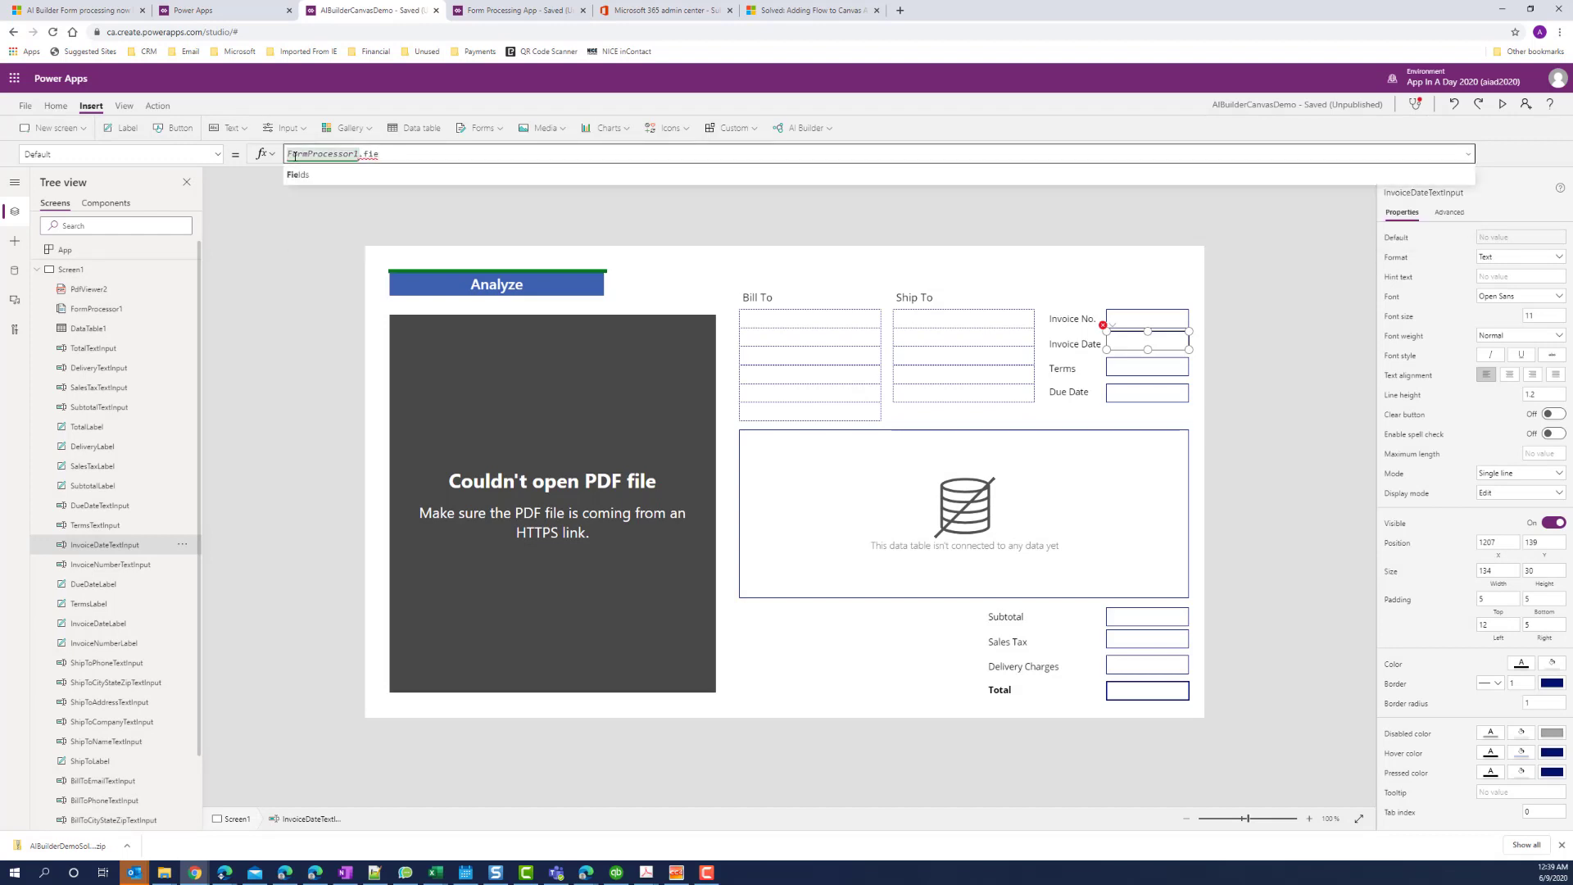
key(Down)
key(Tab)
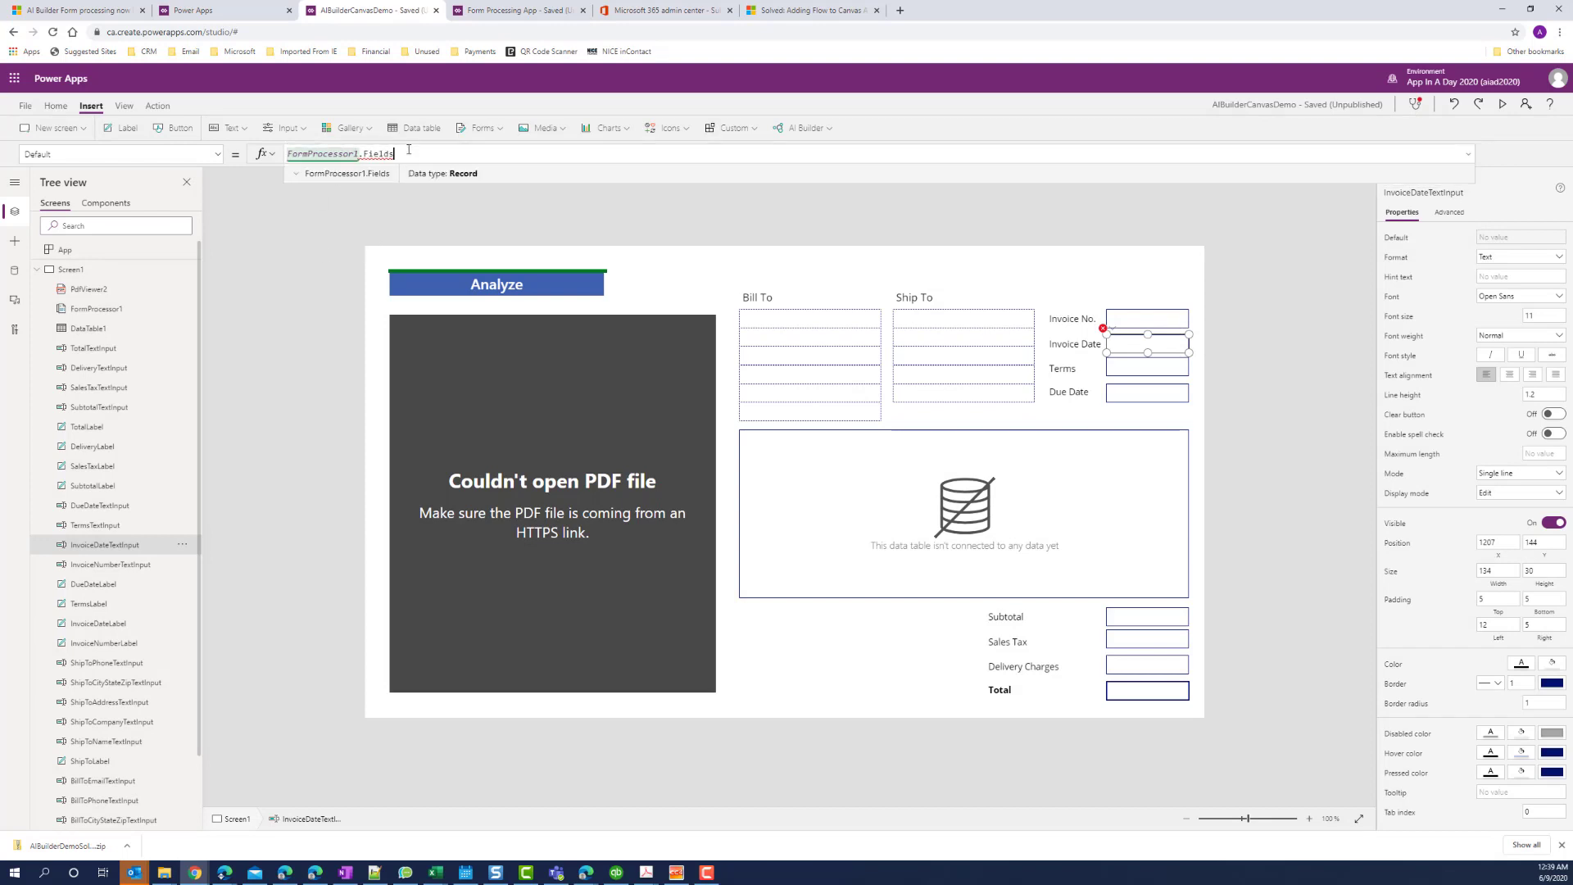
text(.Inv)
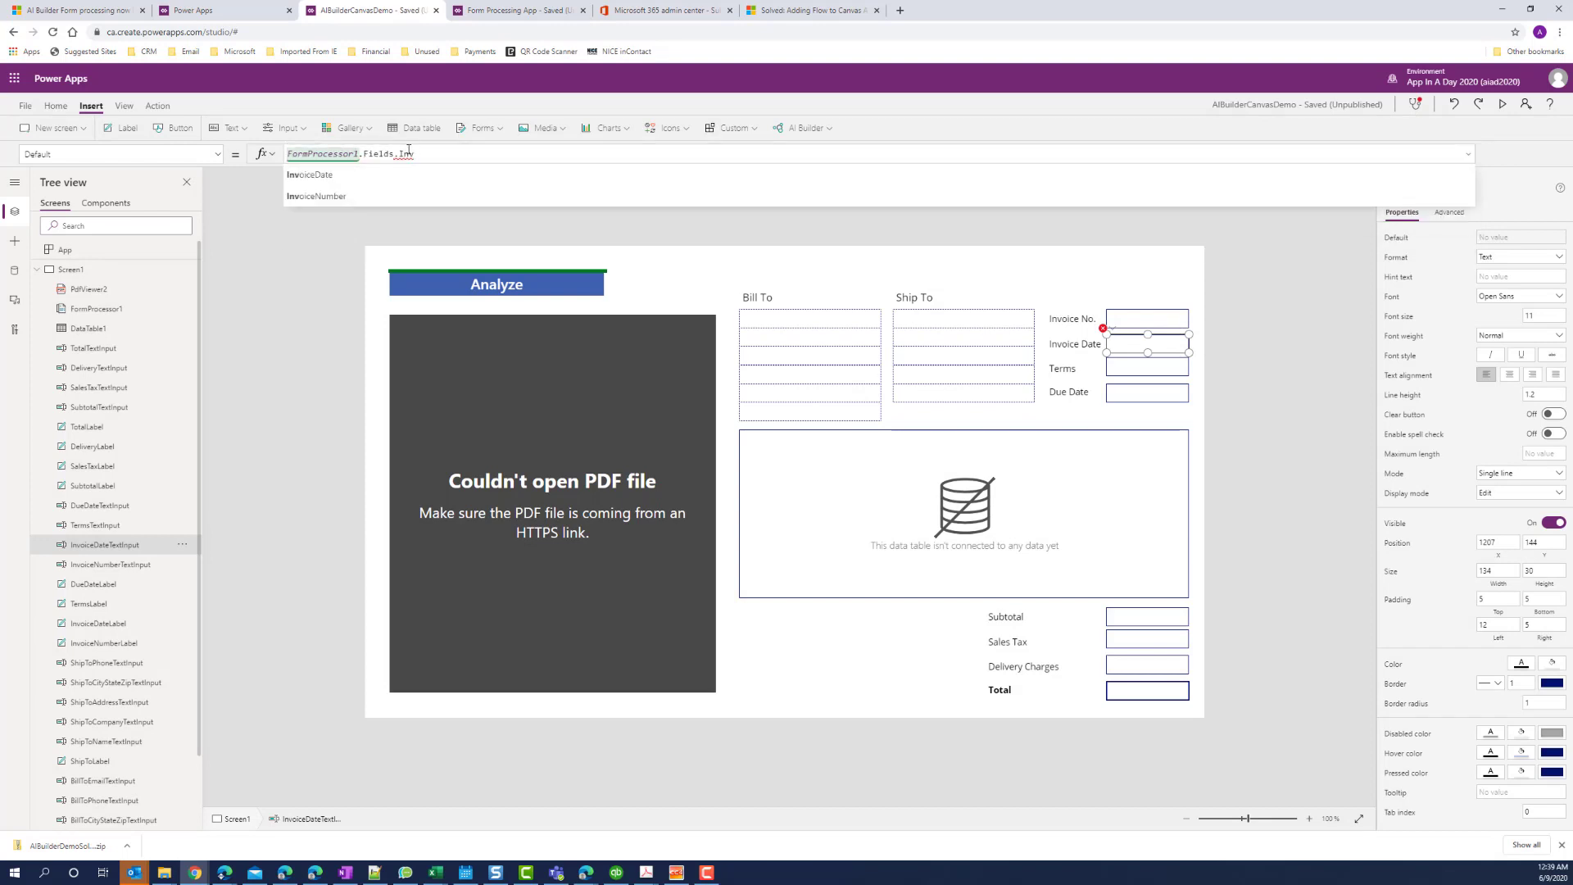
click(411, 173)
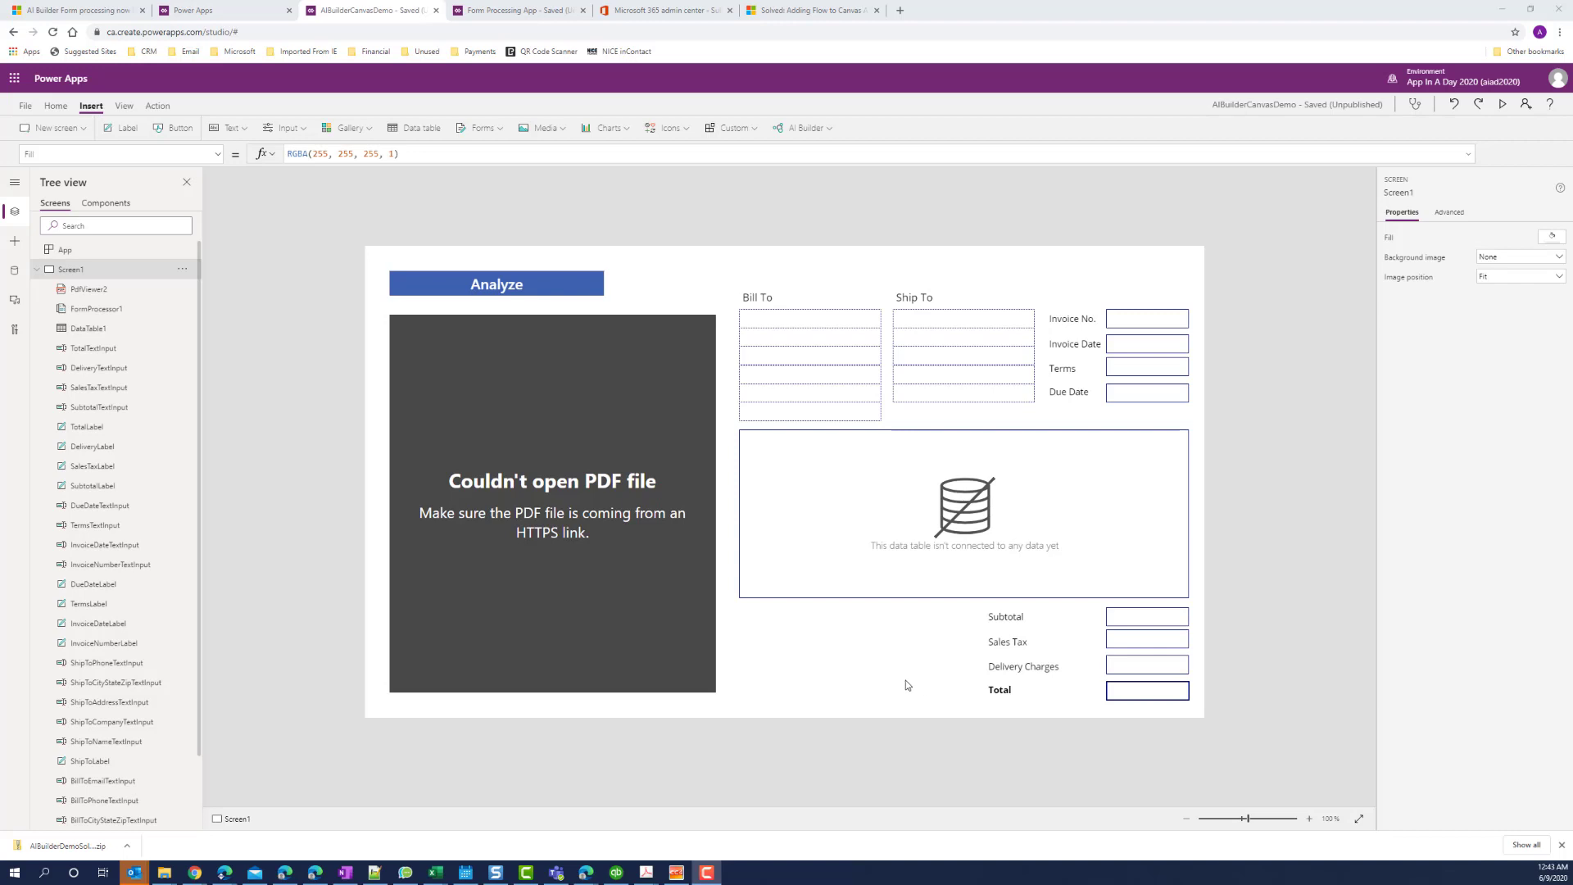
Step: Set the Items property of the data table below the Bill To and Ship To fields to FormProcessor1.Tables.table_0
click(797, 604)
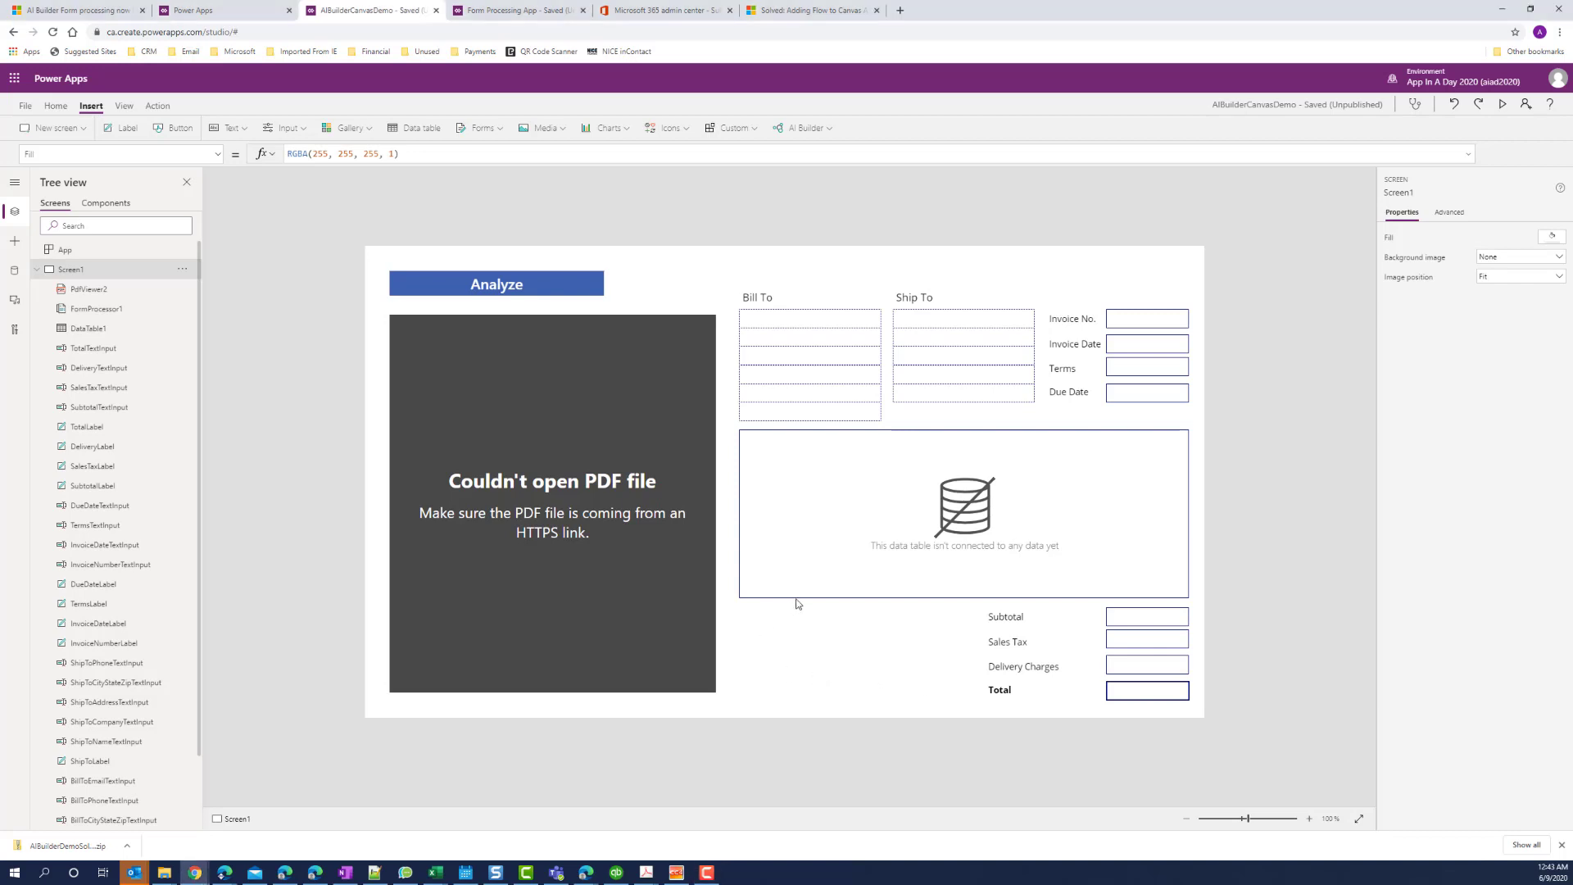
click(813, 571)
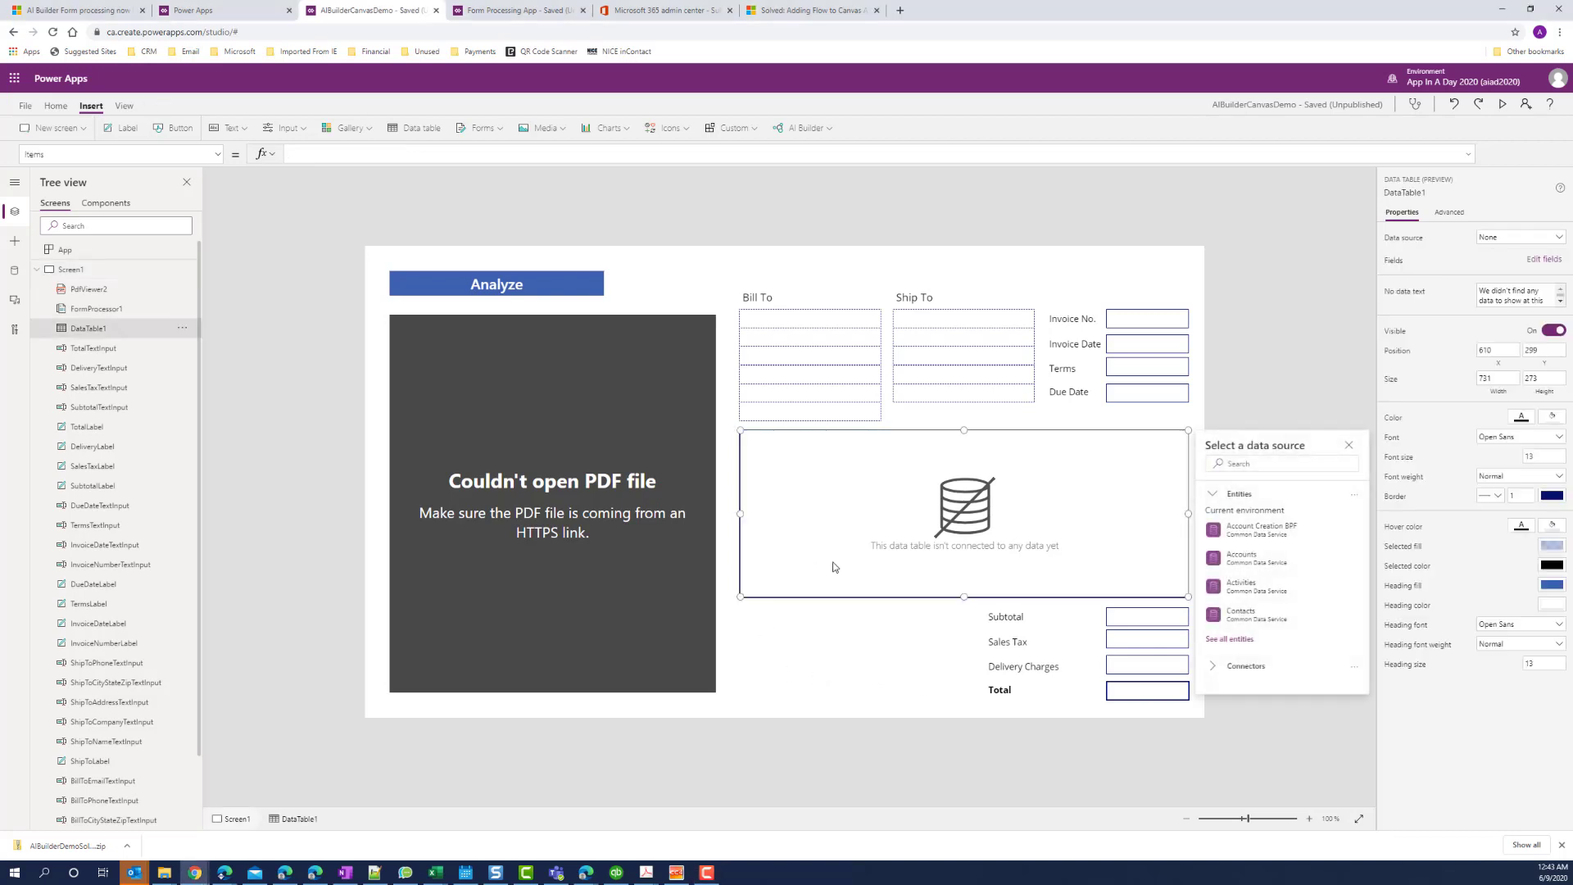
click(393, 153)
text(FormsPro)
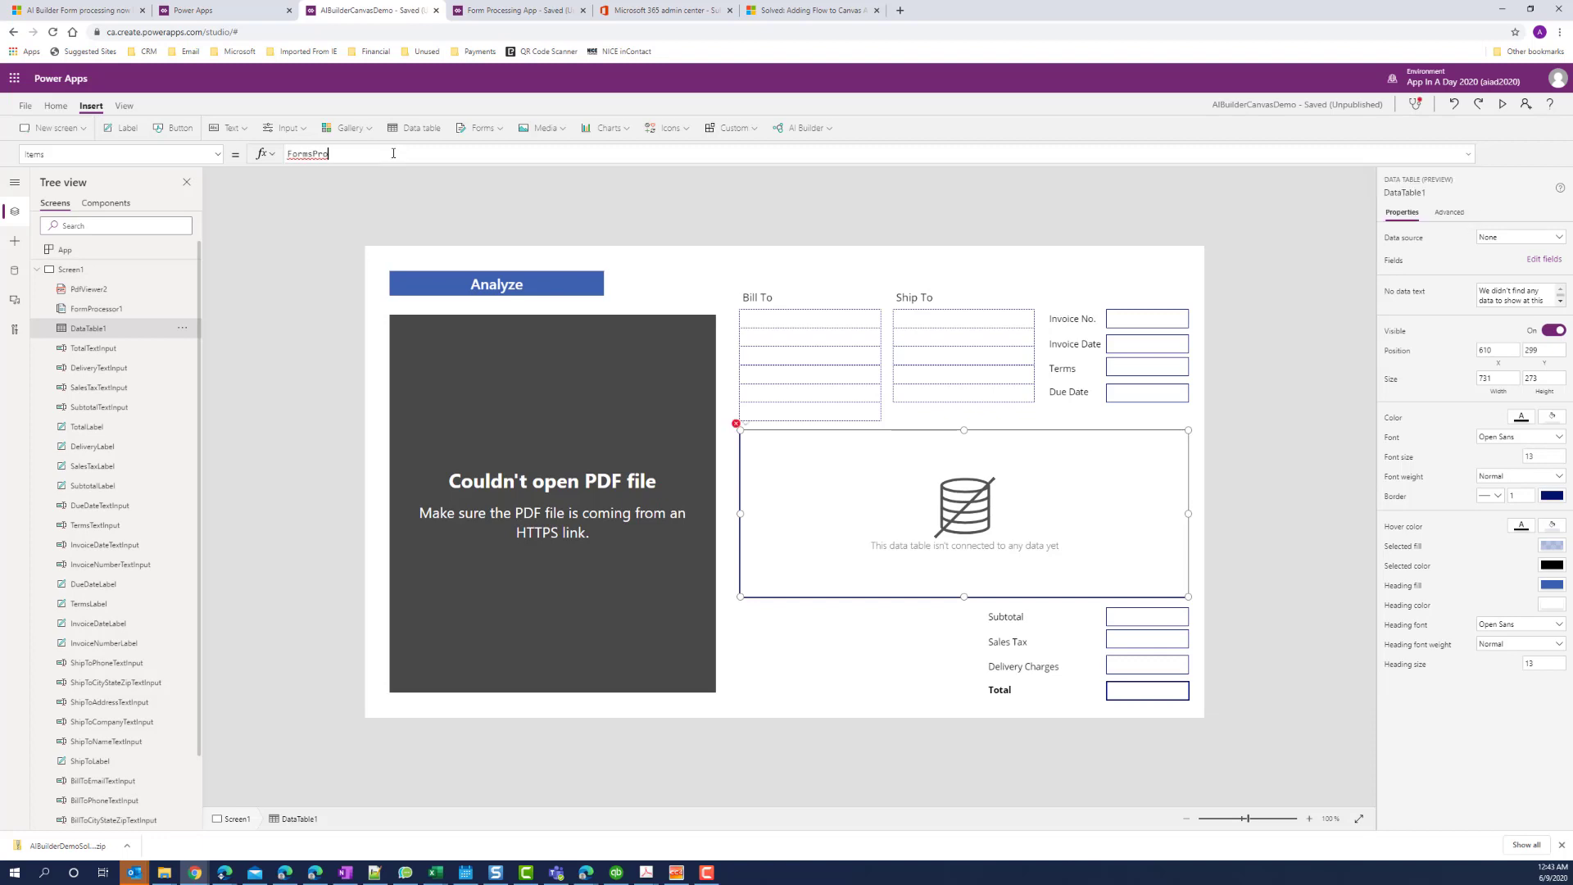
key(BackSpace)
key(BackSpace)
key(BackSpace)
key(BackSpace)
text(P)
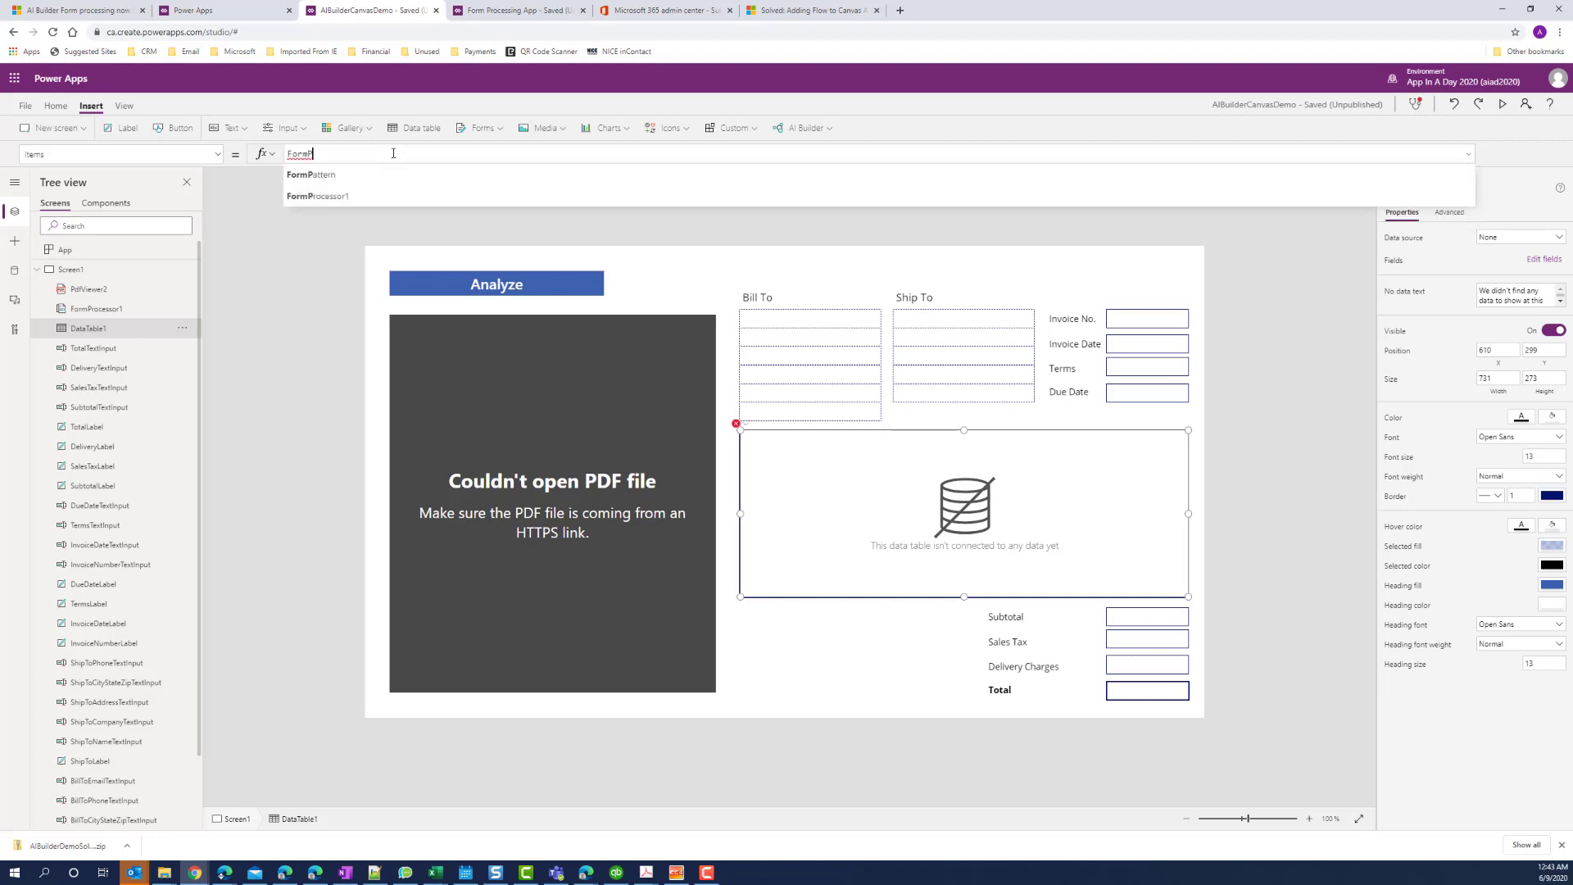
key(Left)
key(Down)
key(Down)
key(Down)
key(Down)
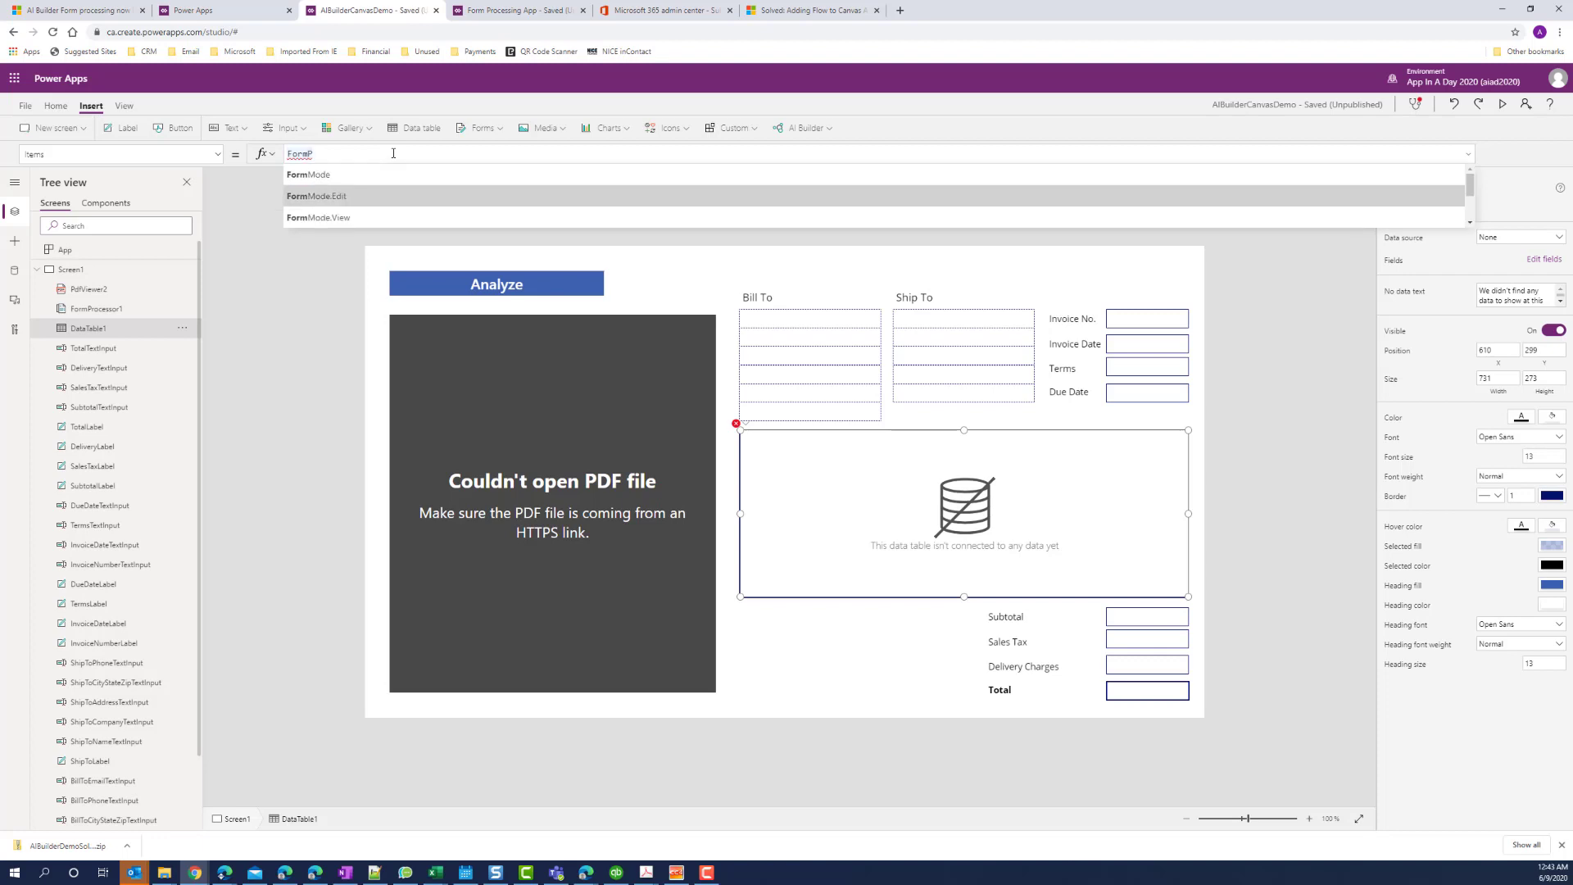
key(Down)
key(Down)
key(Down)
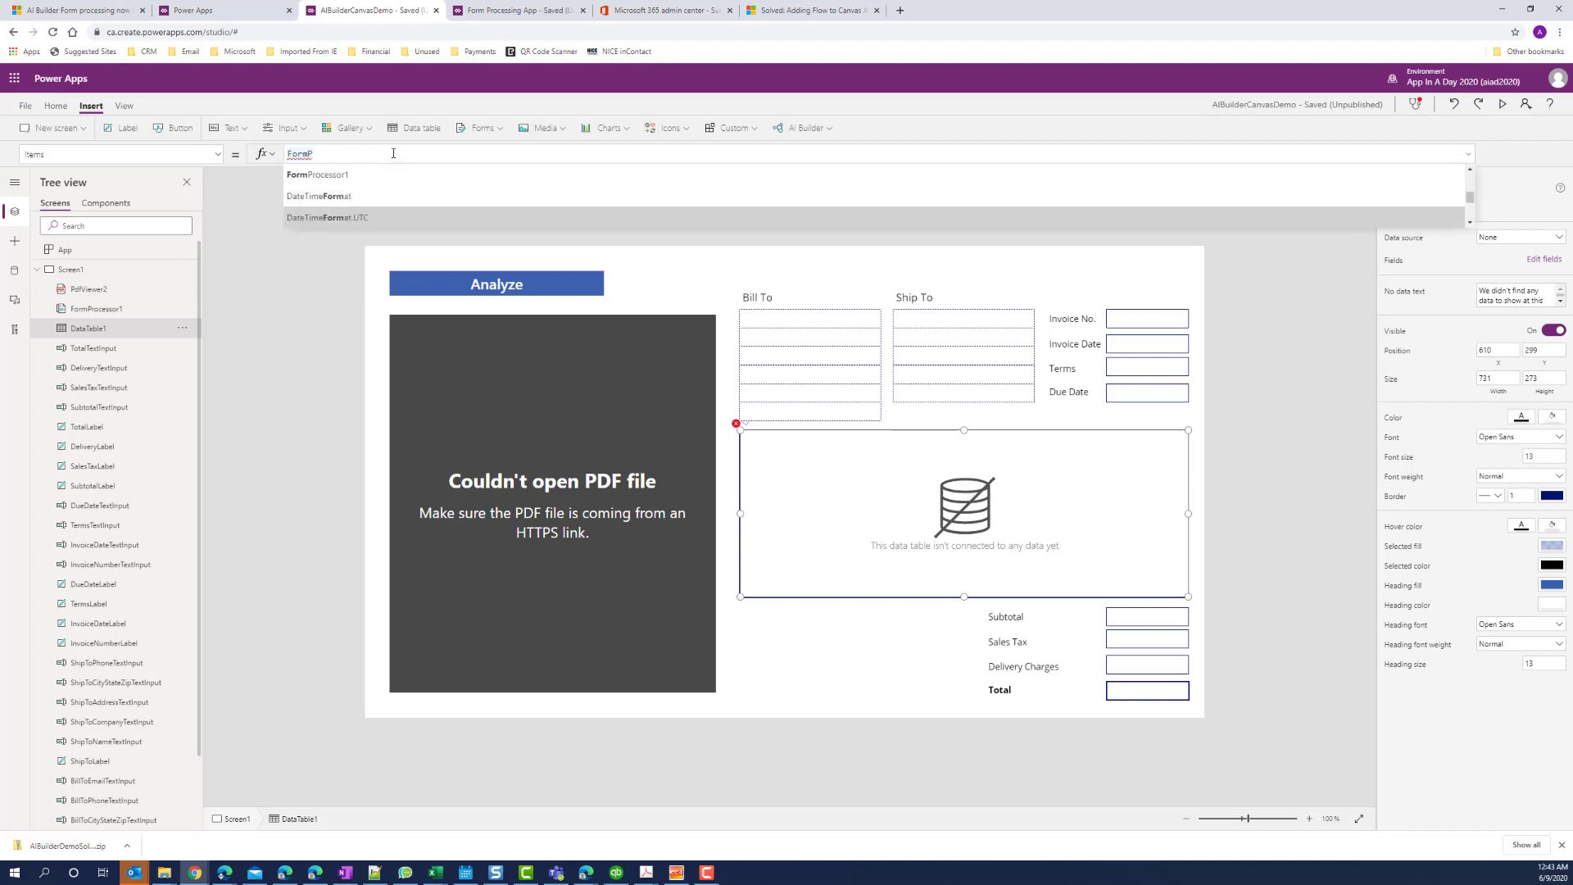
key(Tab)
text(.t)
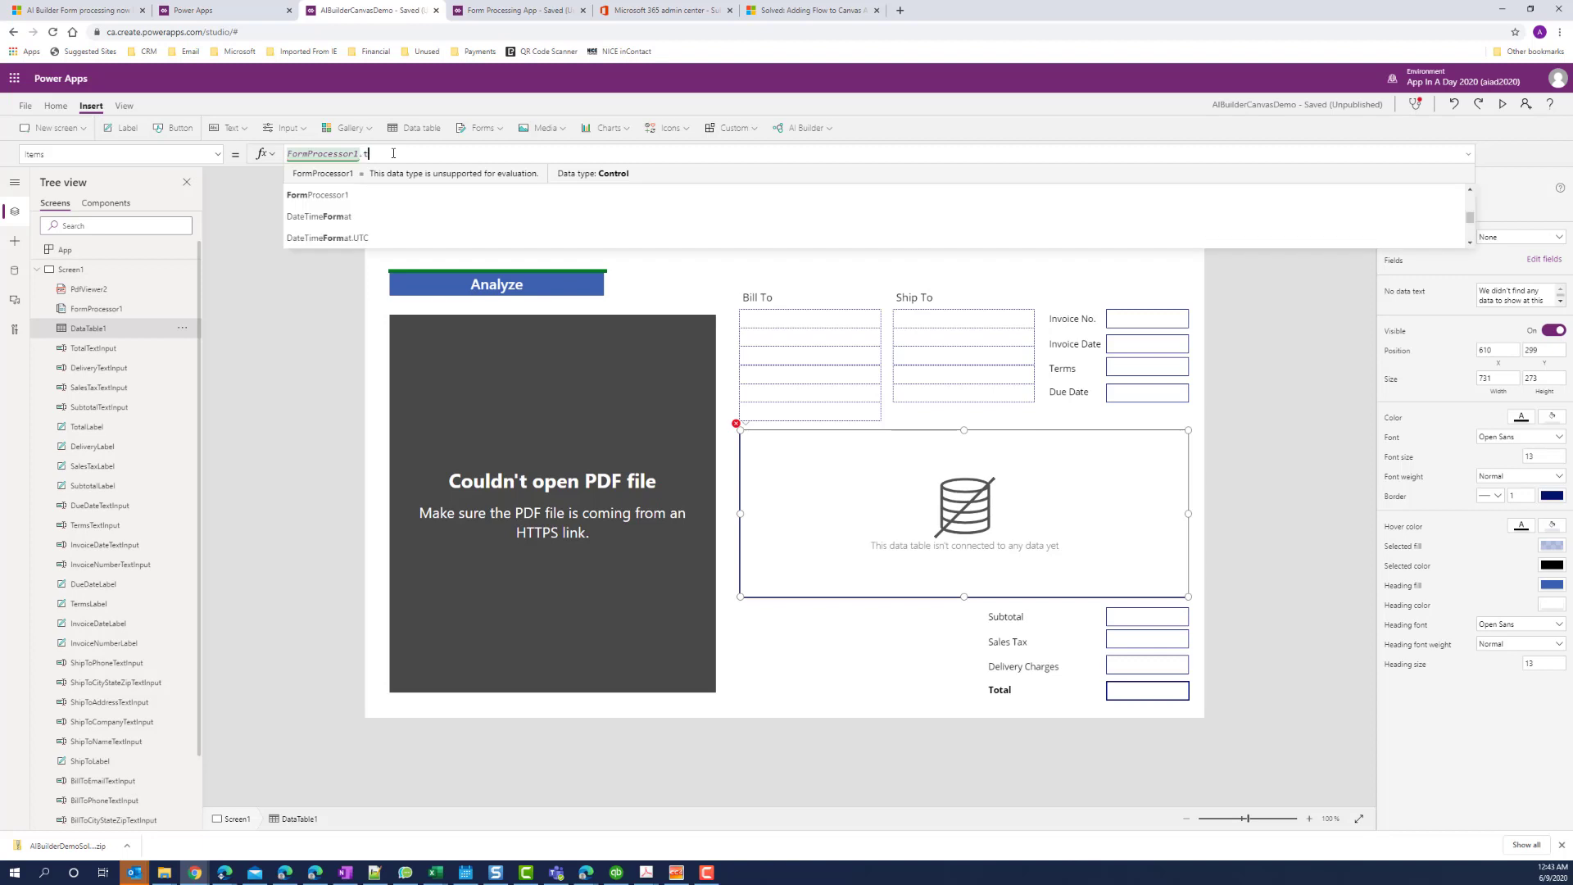
key(Up)
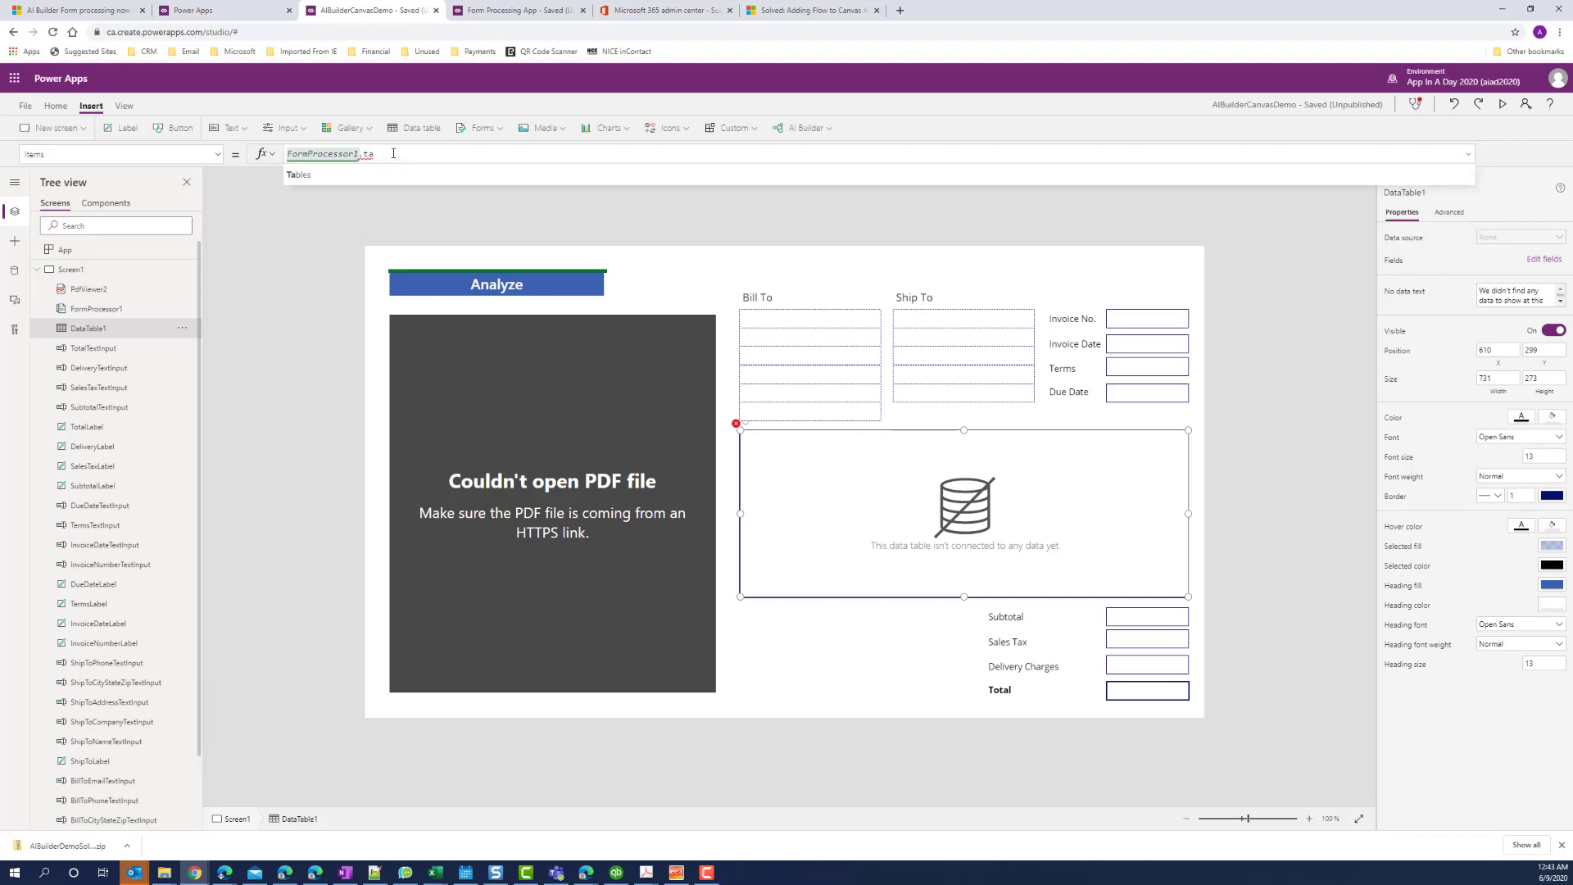
key(Tab)
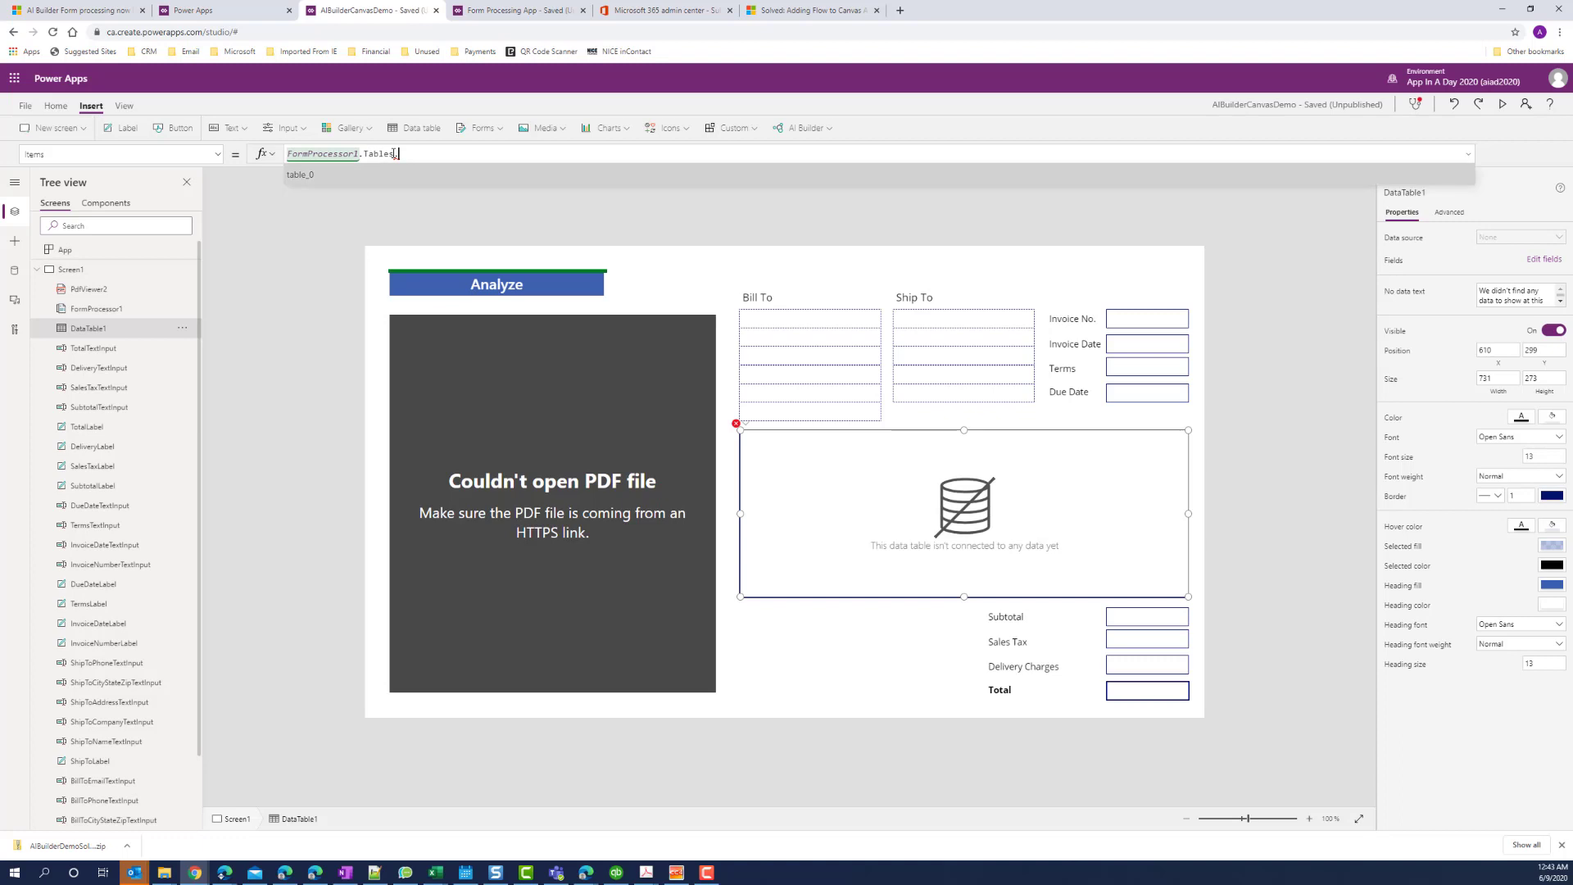
key(Tab)
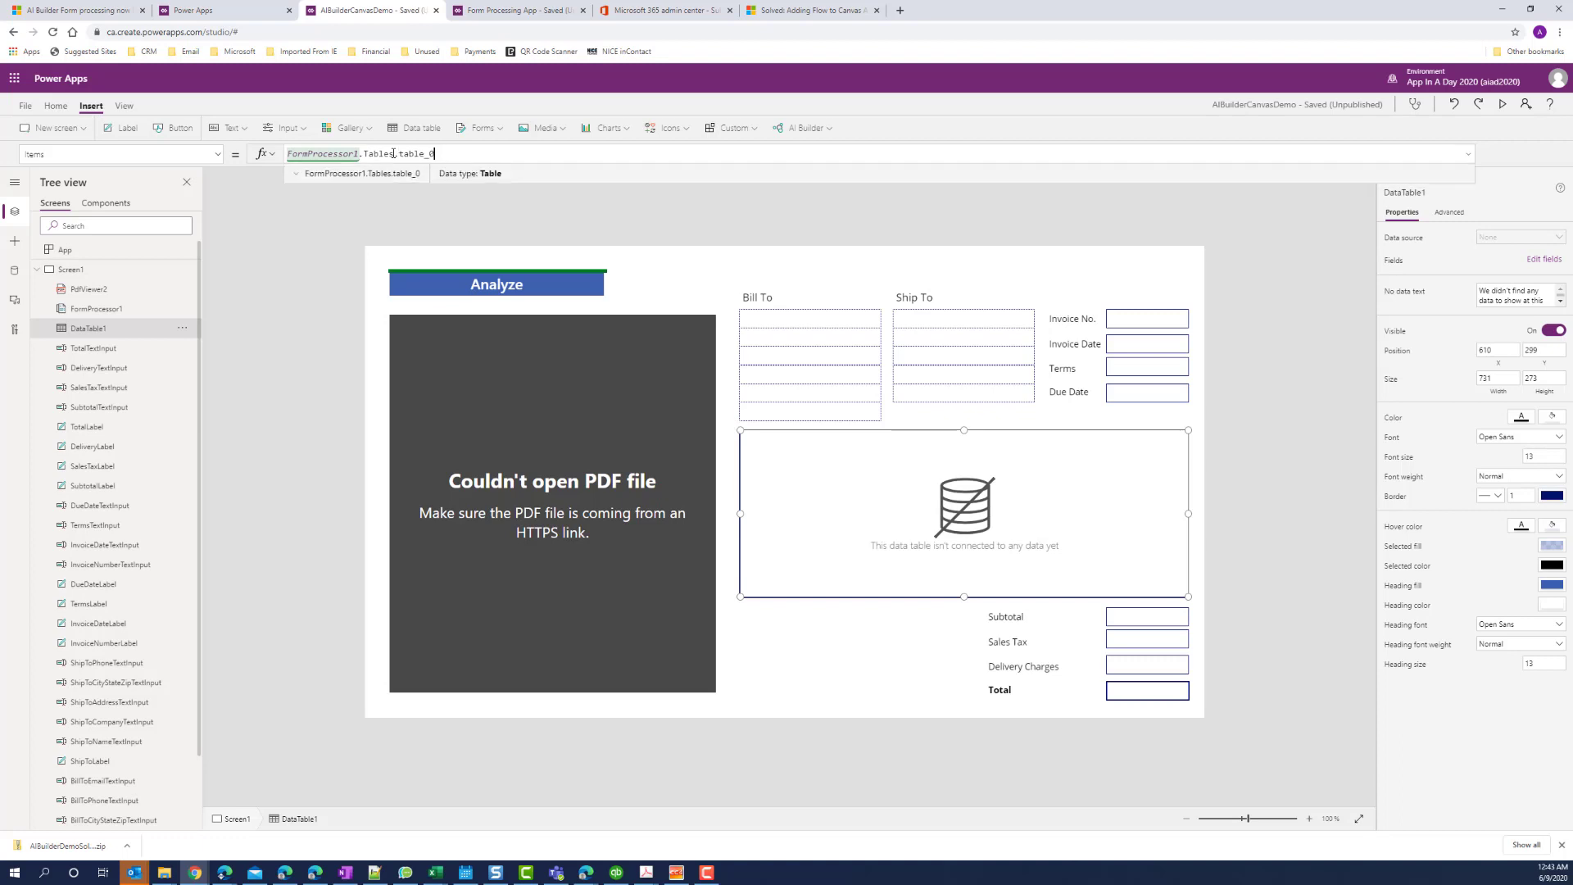
click(853, 279)
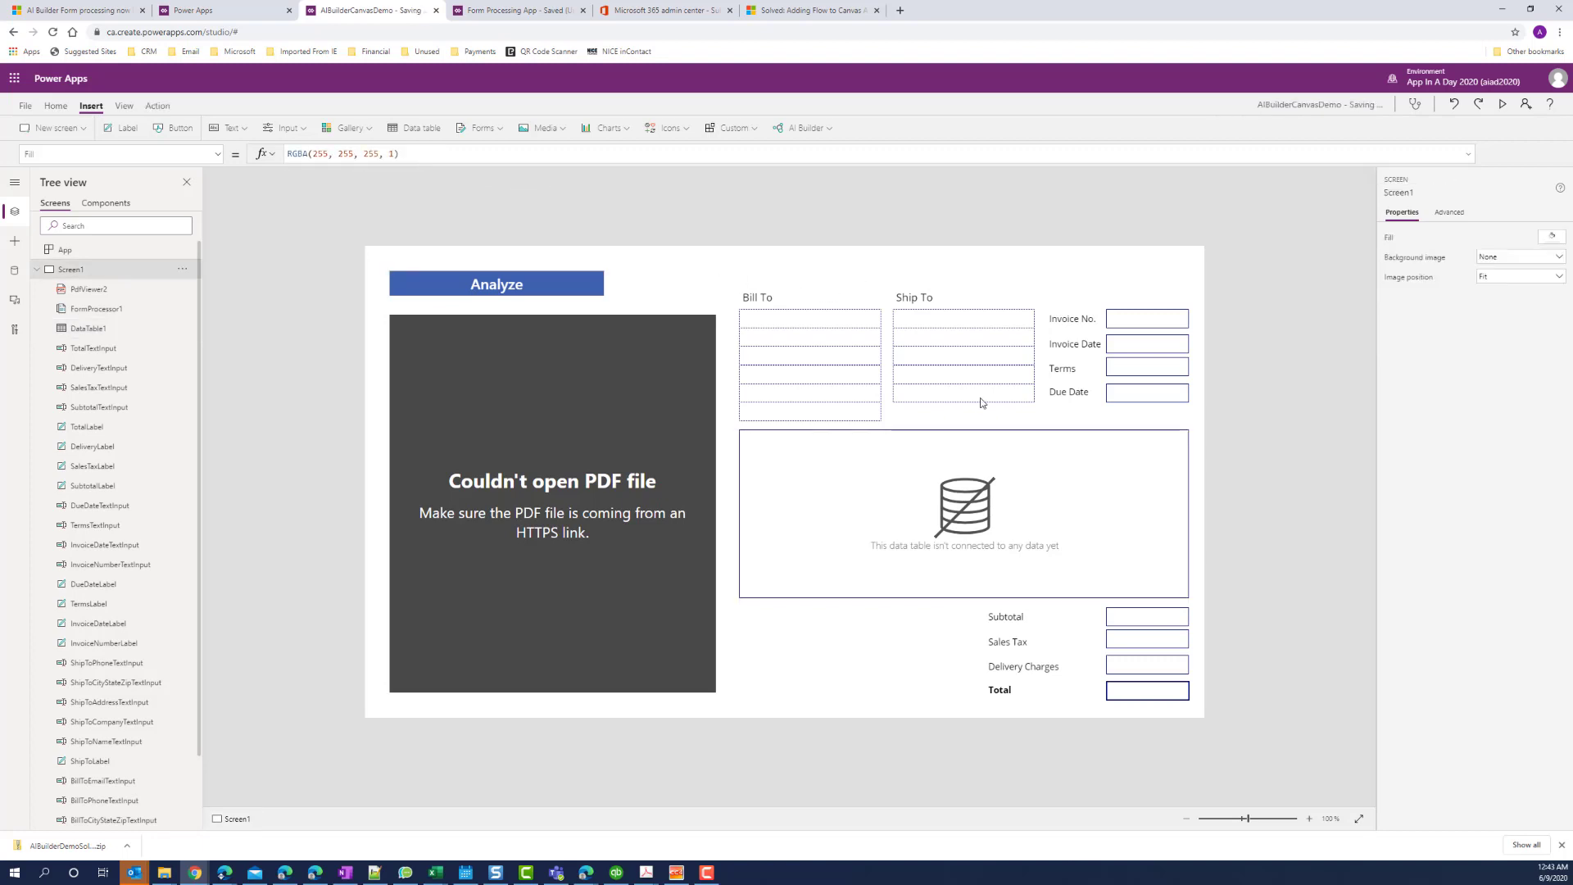
Step: Add the DESCRIPTION, QUANTITY, TOTAL and UNIT PRICE fields as columns to the data table
click(1035, 484)
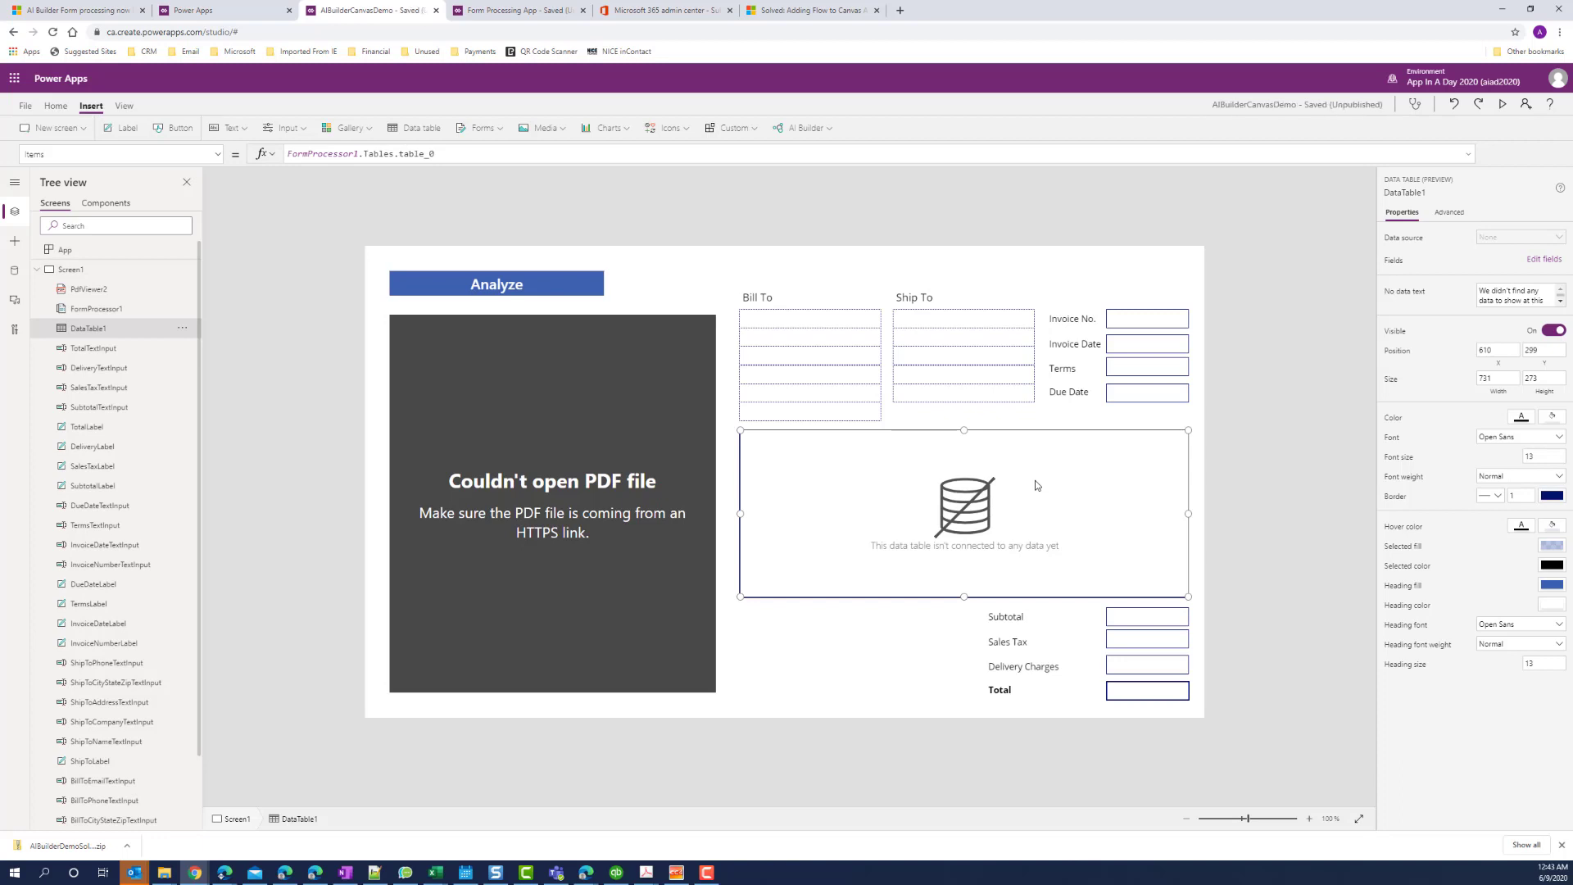
click(1543, 262)
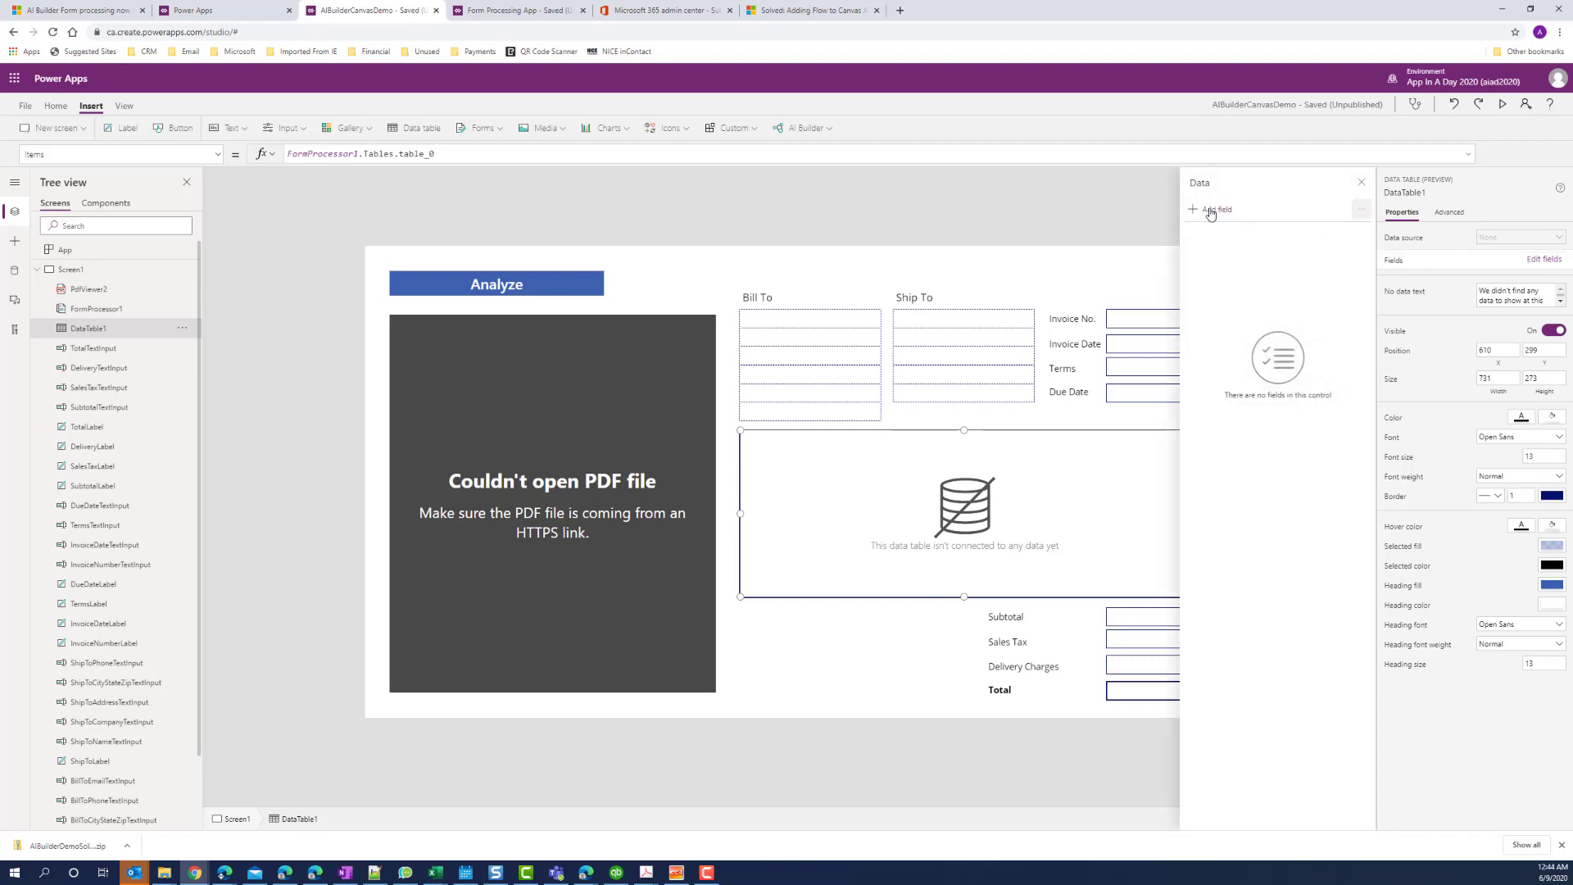
click(1210, 211)
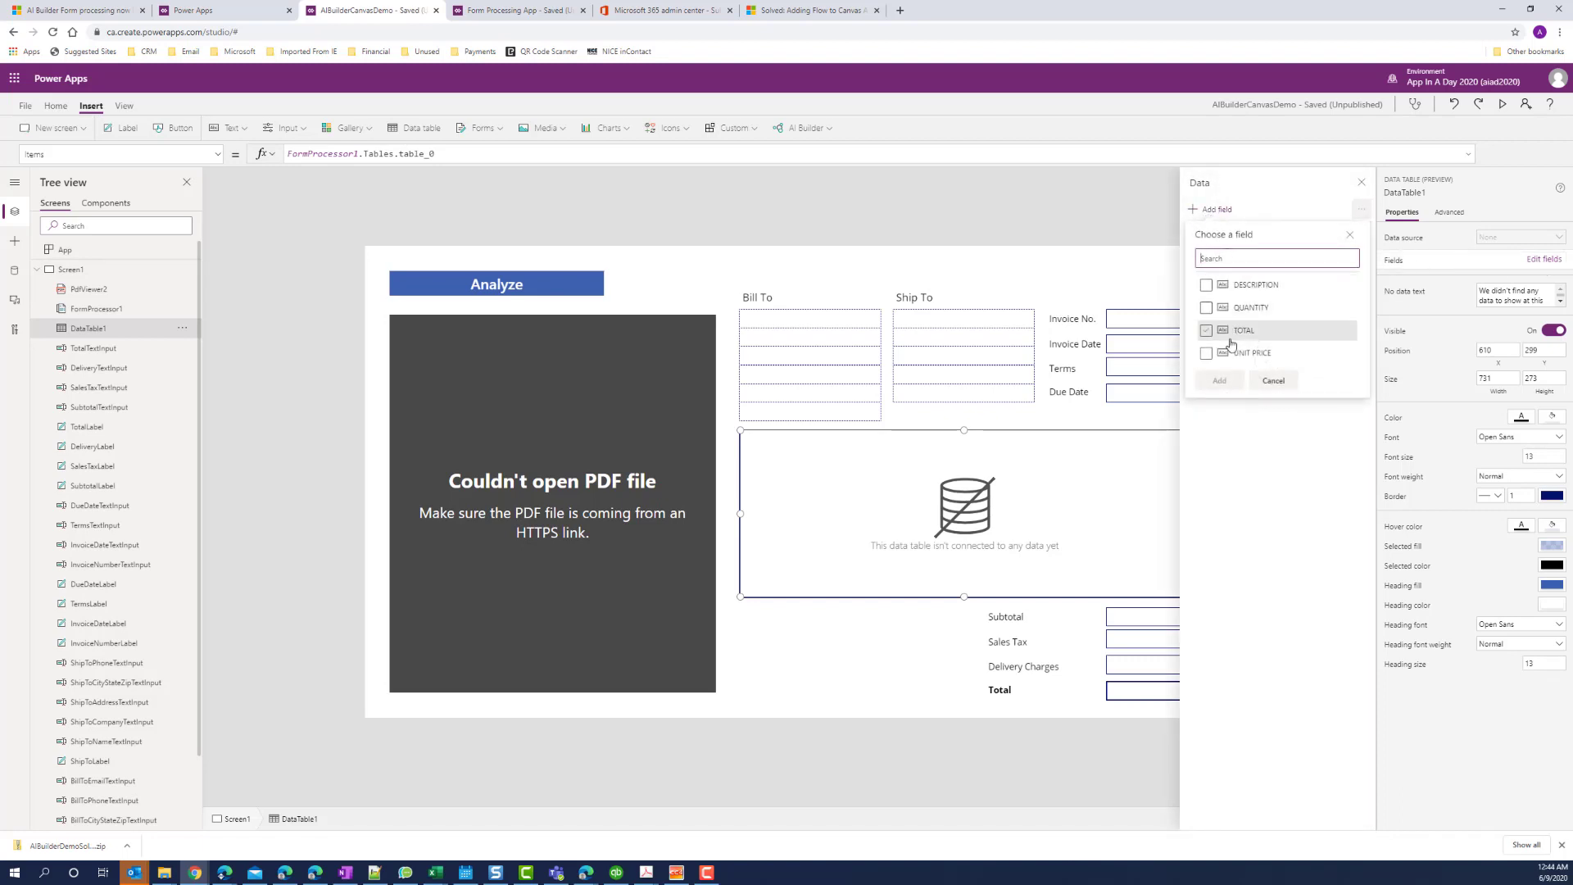
click(1206, 284)
click(1206, 307)
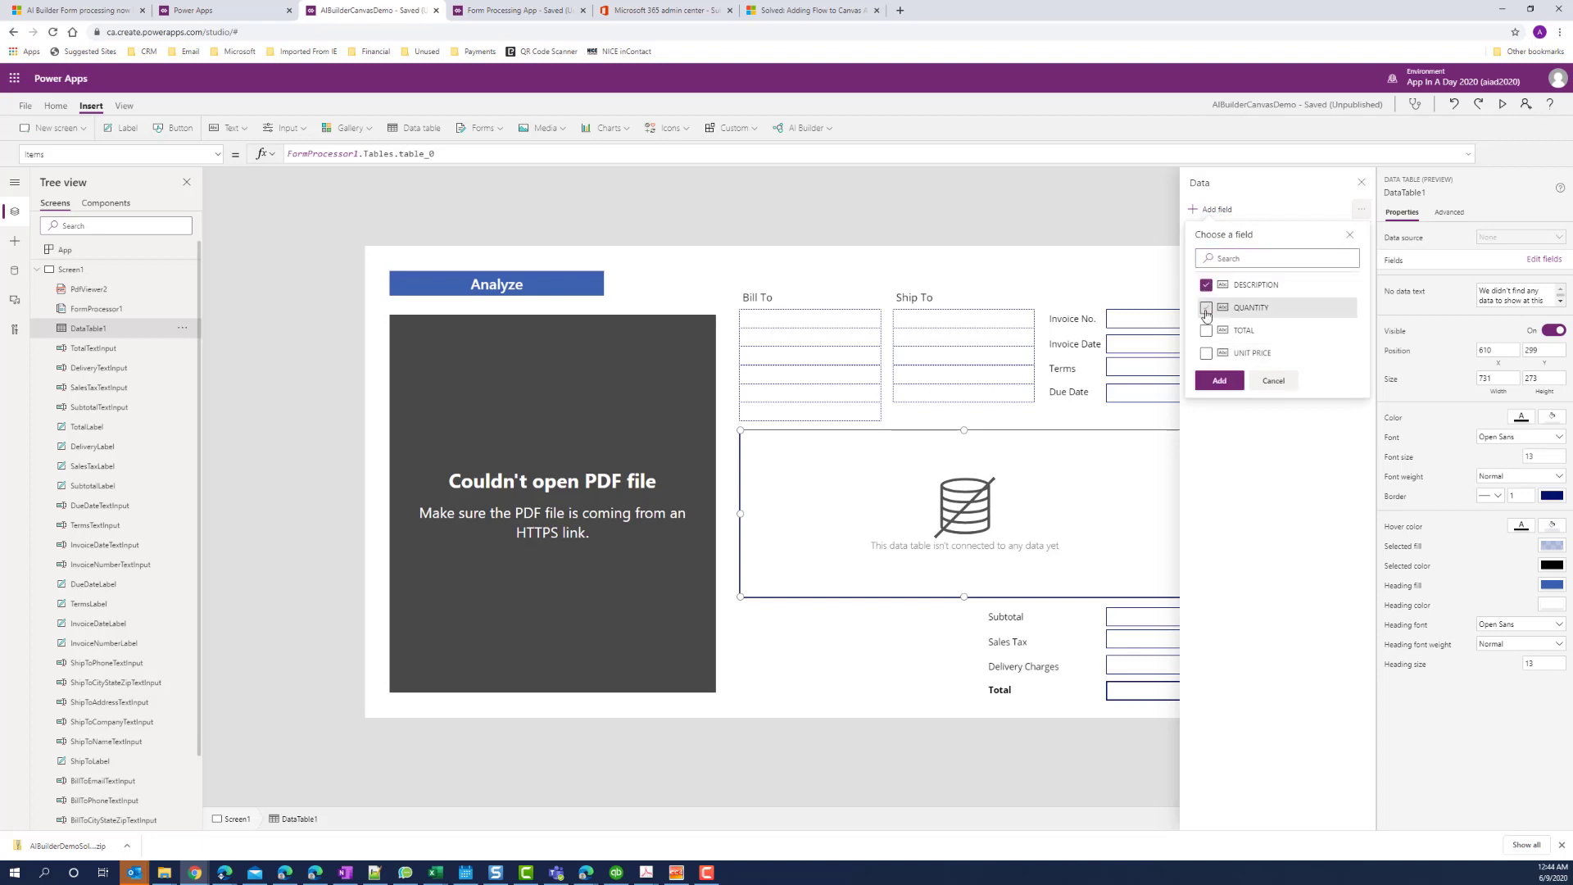
click(1206, 329)
click(1206, 353)
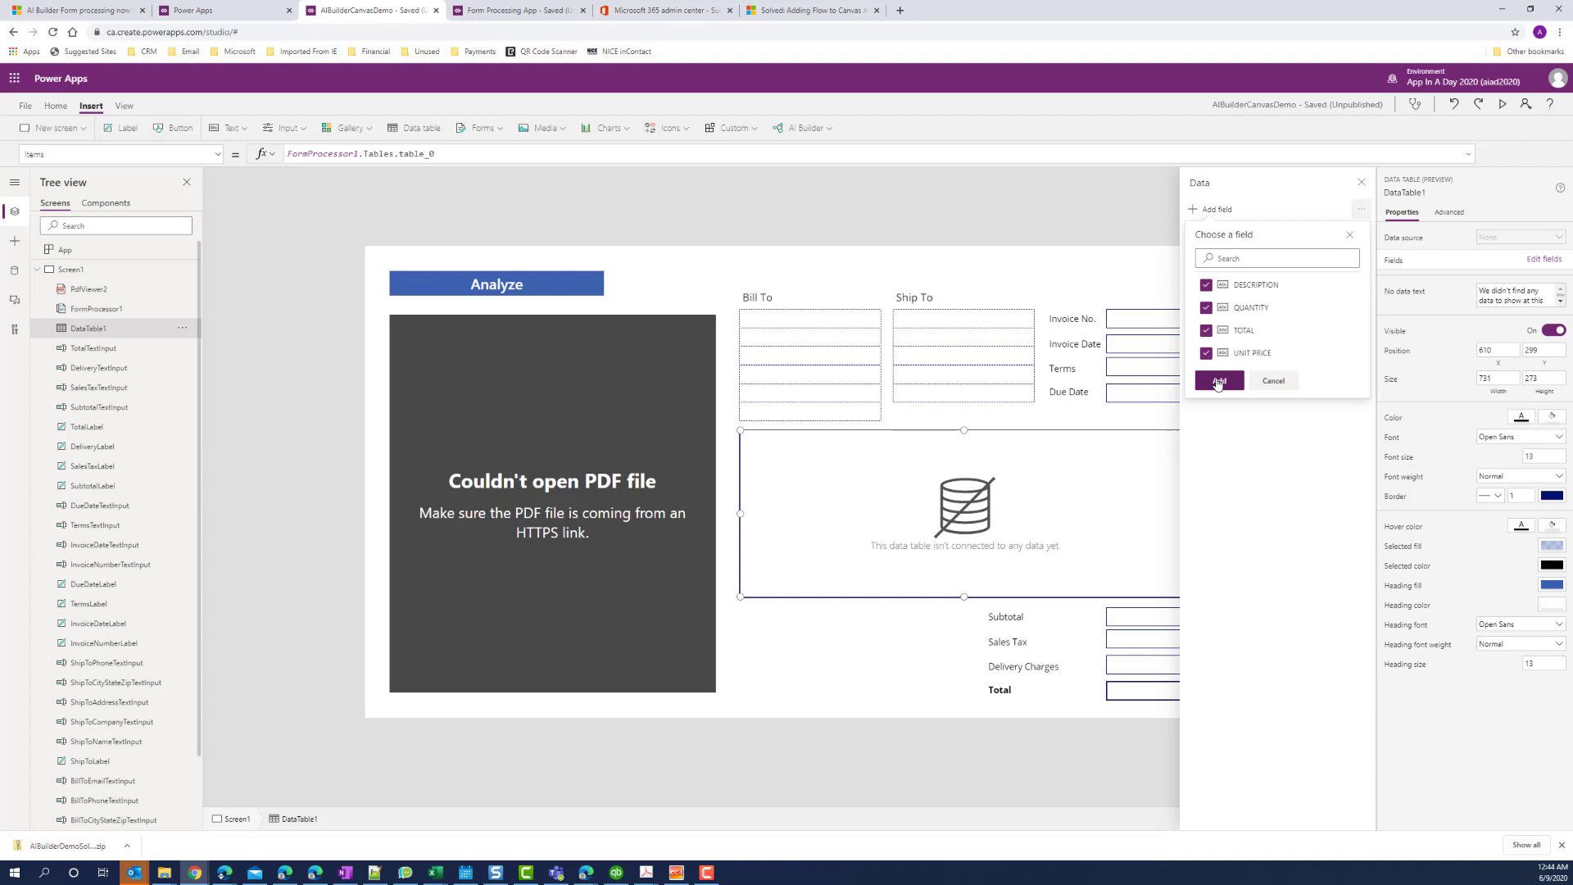
click(1219, 382)
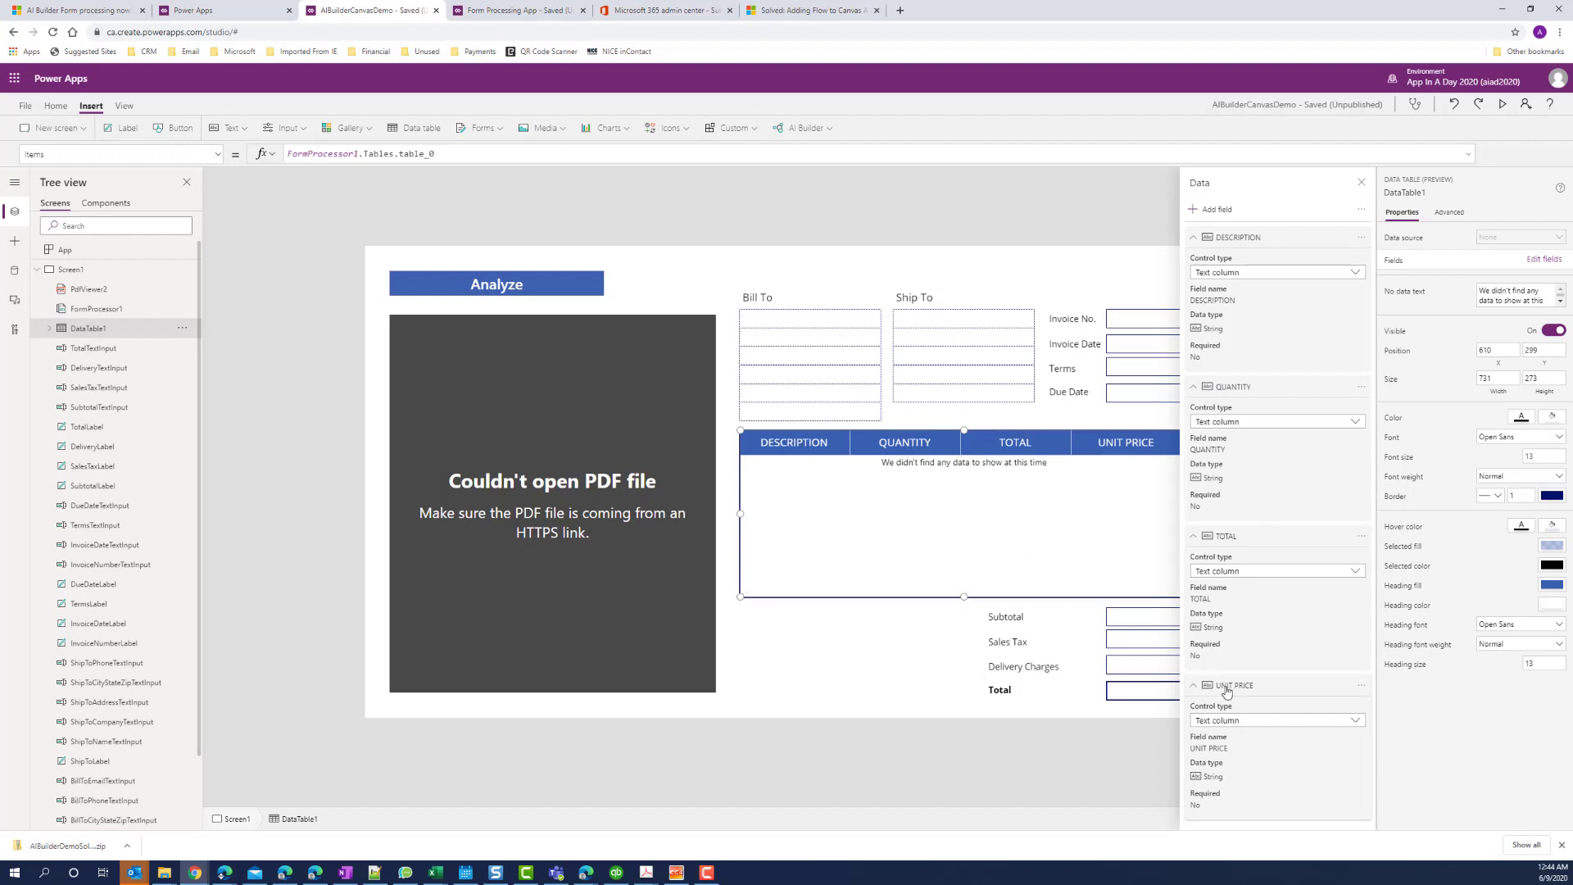
Step: Move the UNIT PRICE field up one position, ahead of TOTAL, in the data table's field order
click(1360, 685)
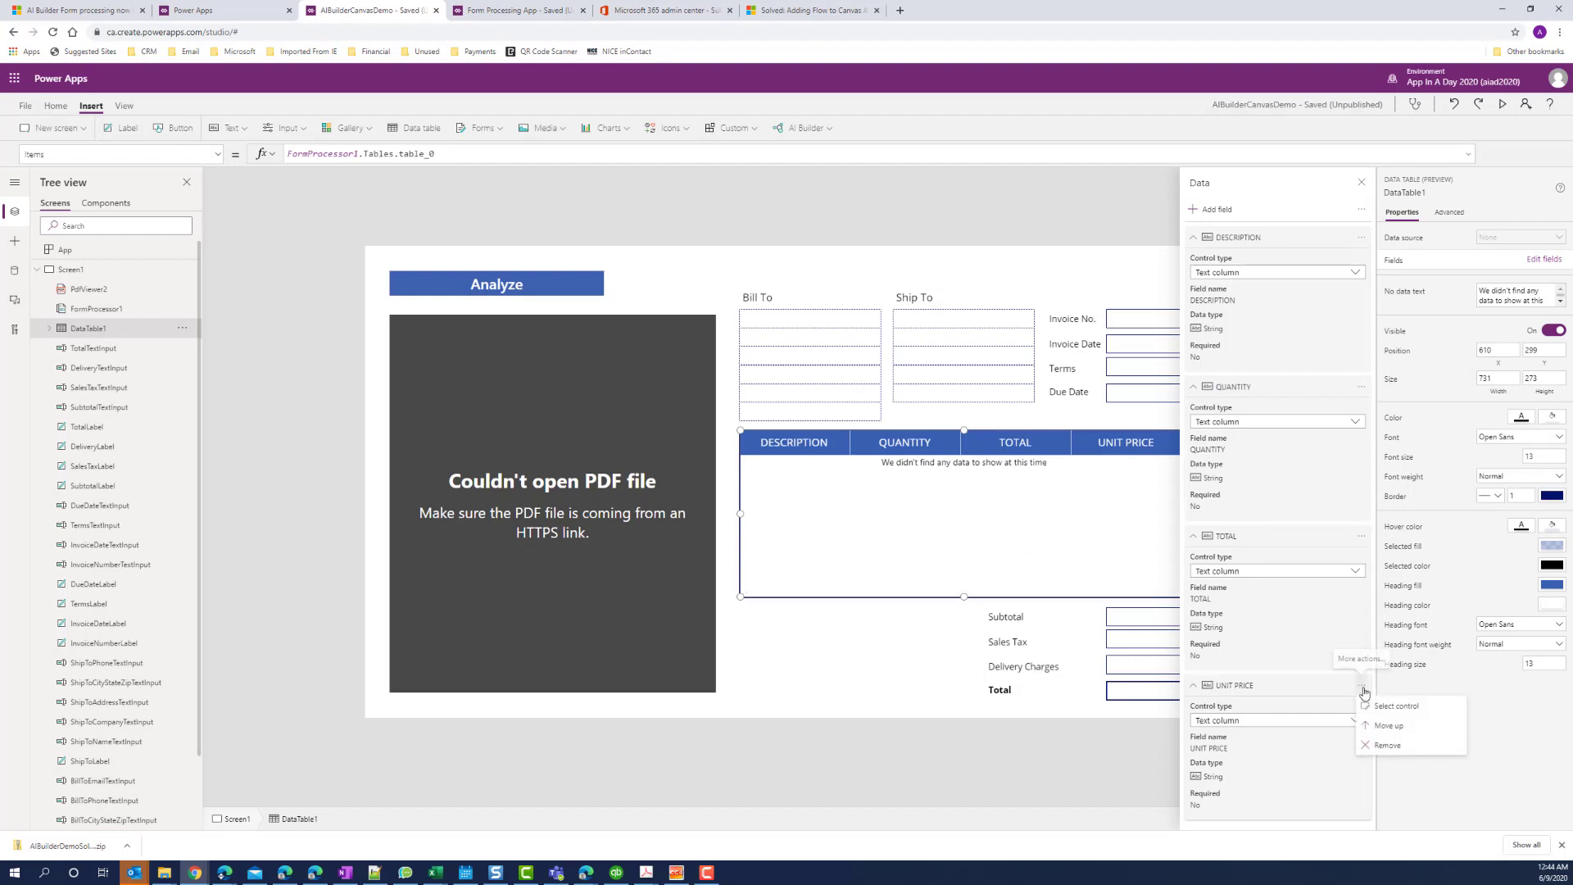
click(1393, 725)
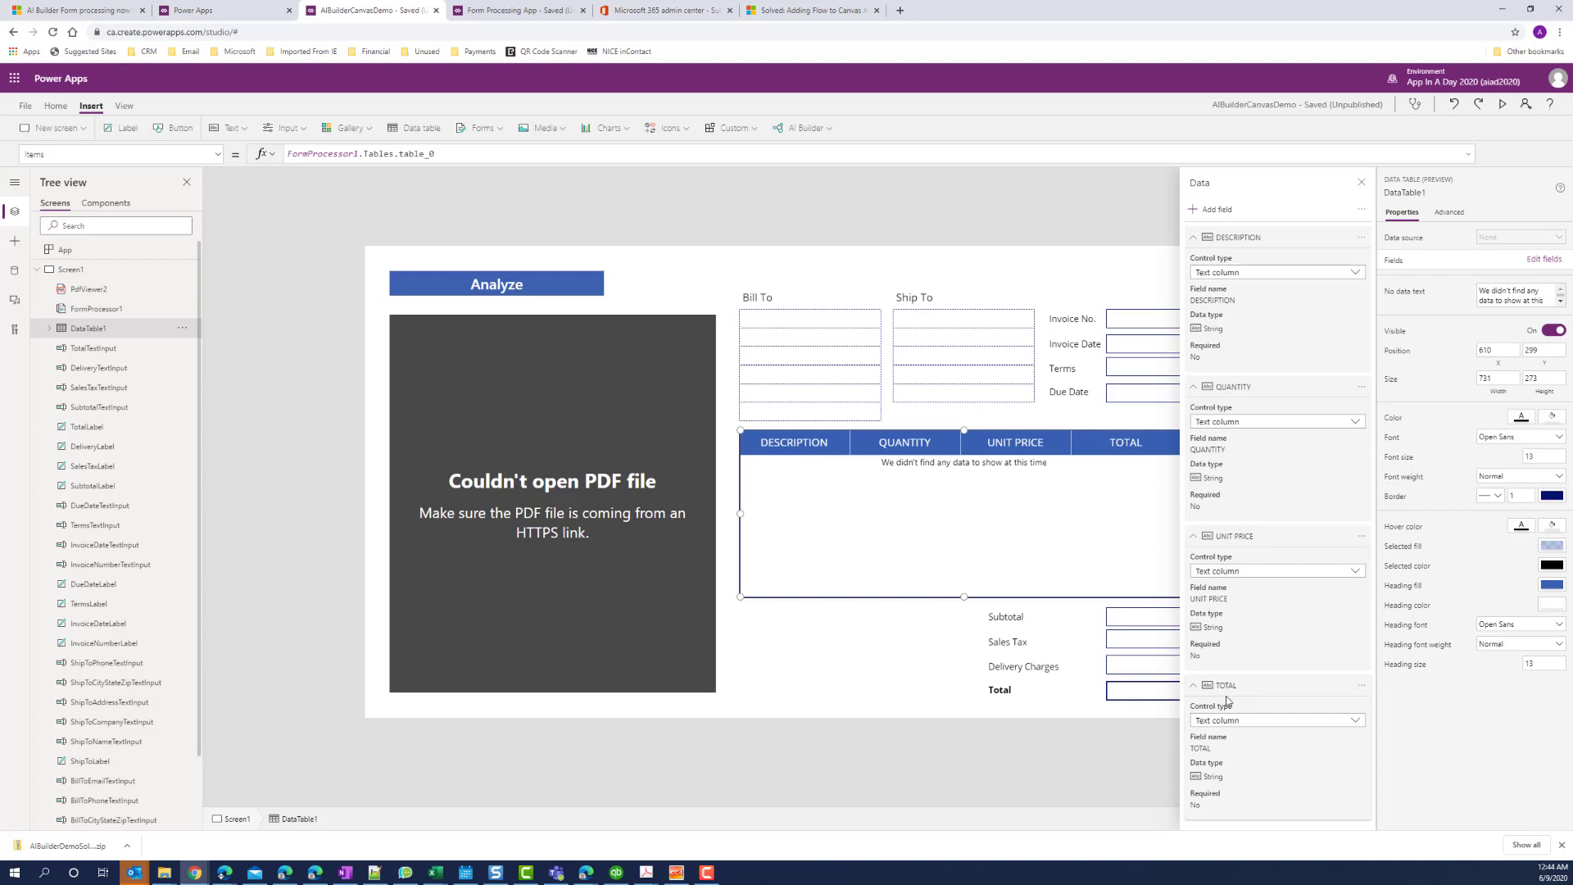
click(879, 663)
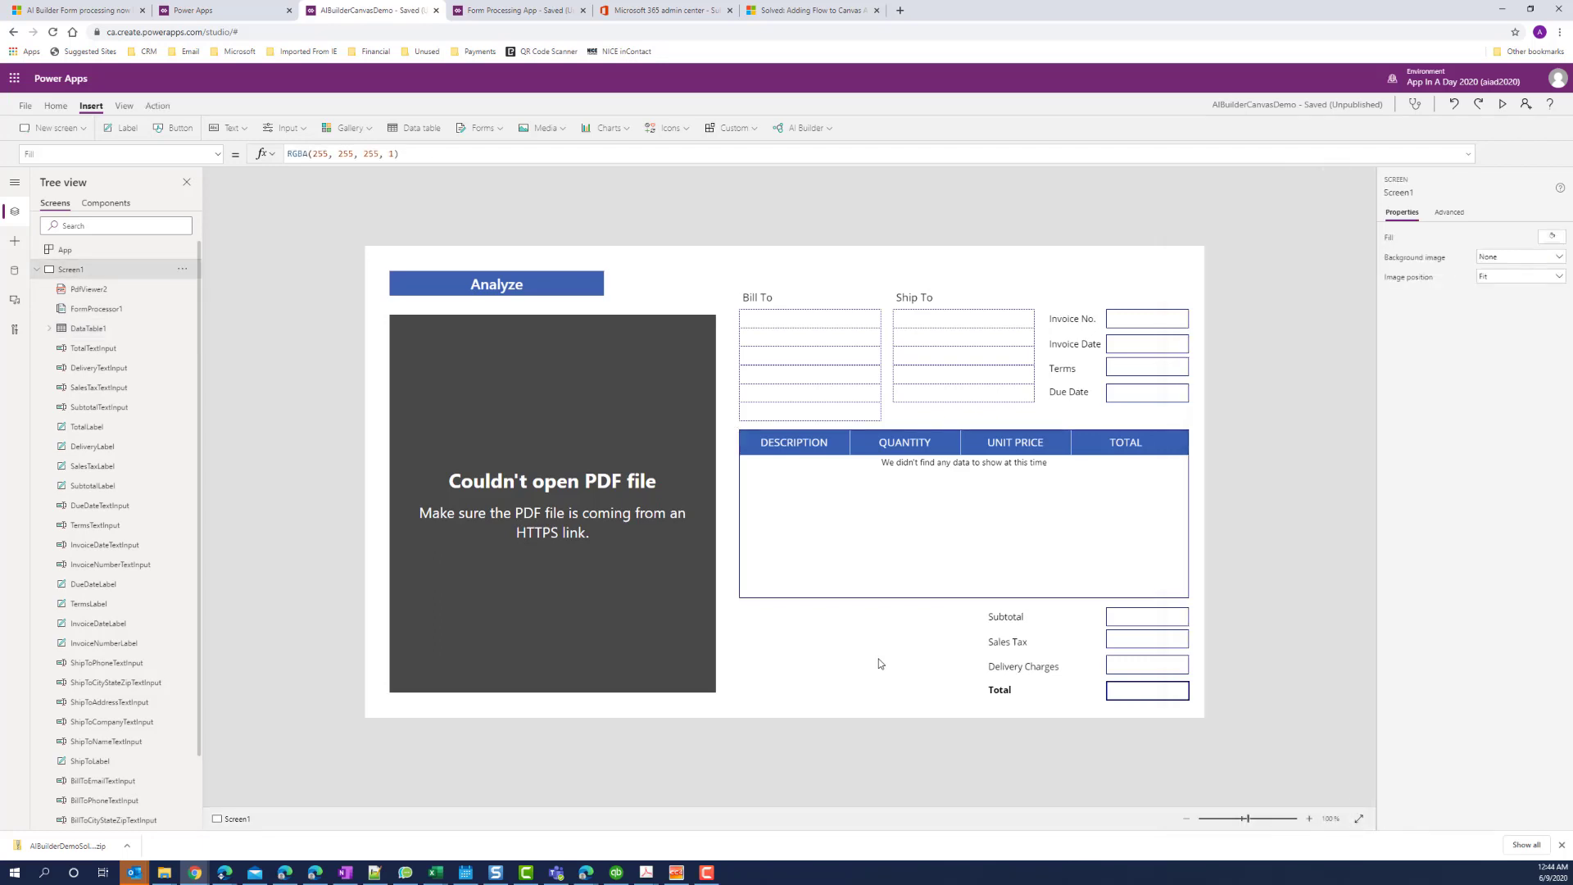
Step: Run the form processor's Analyze function on the file Invoice Testing 202081757 Apline.pdf from the Print folder
click(527, 296)
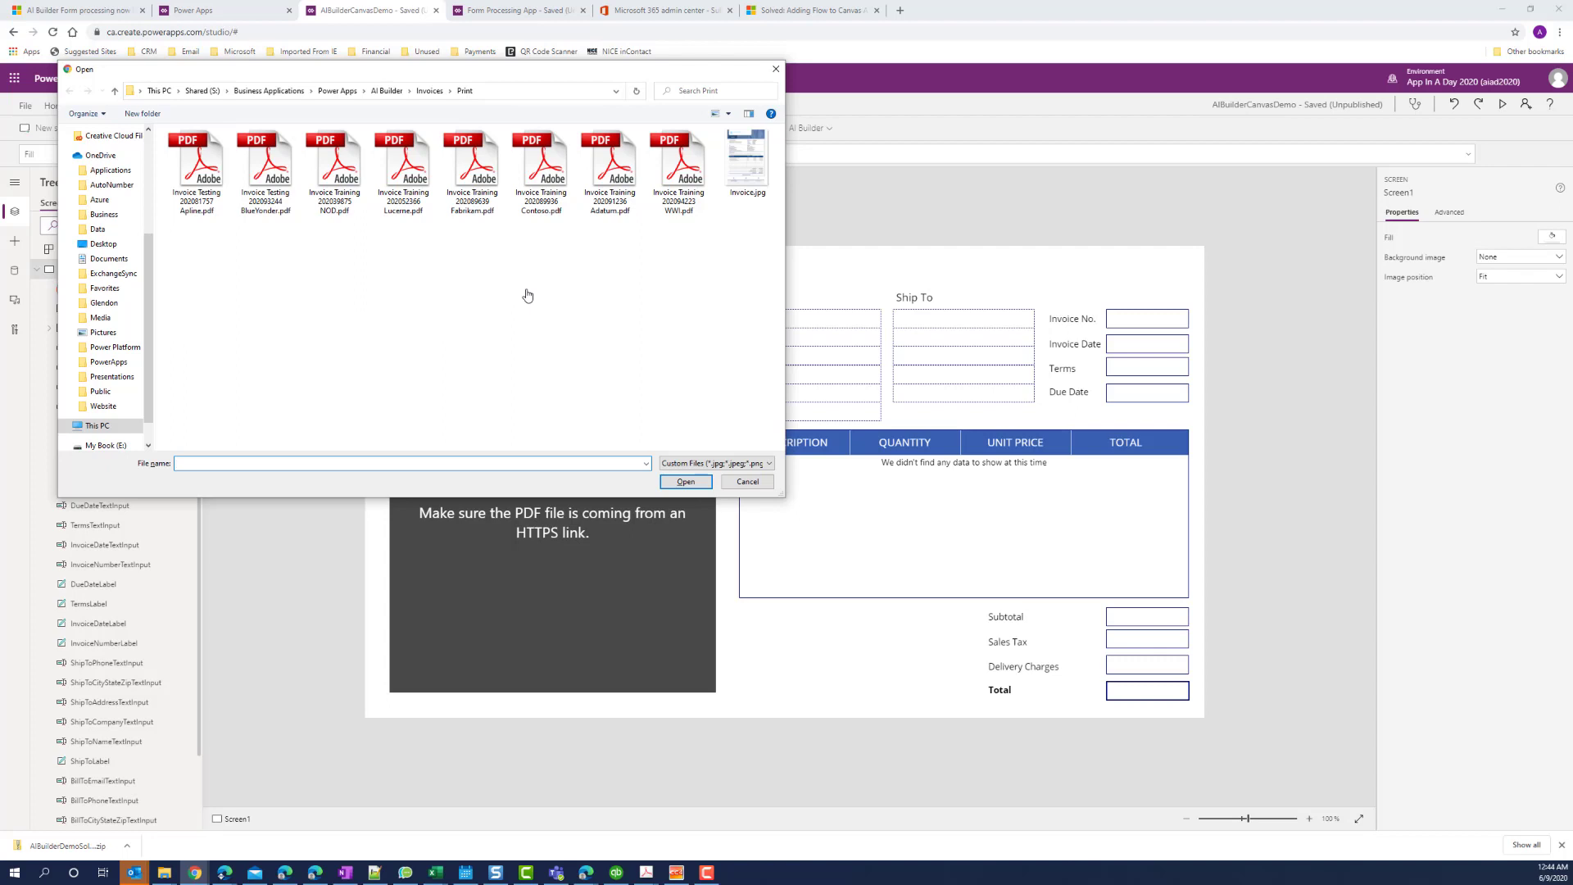
click(200, 172)
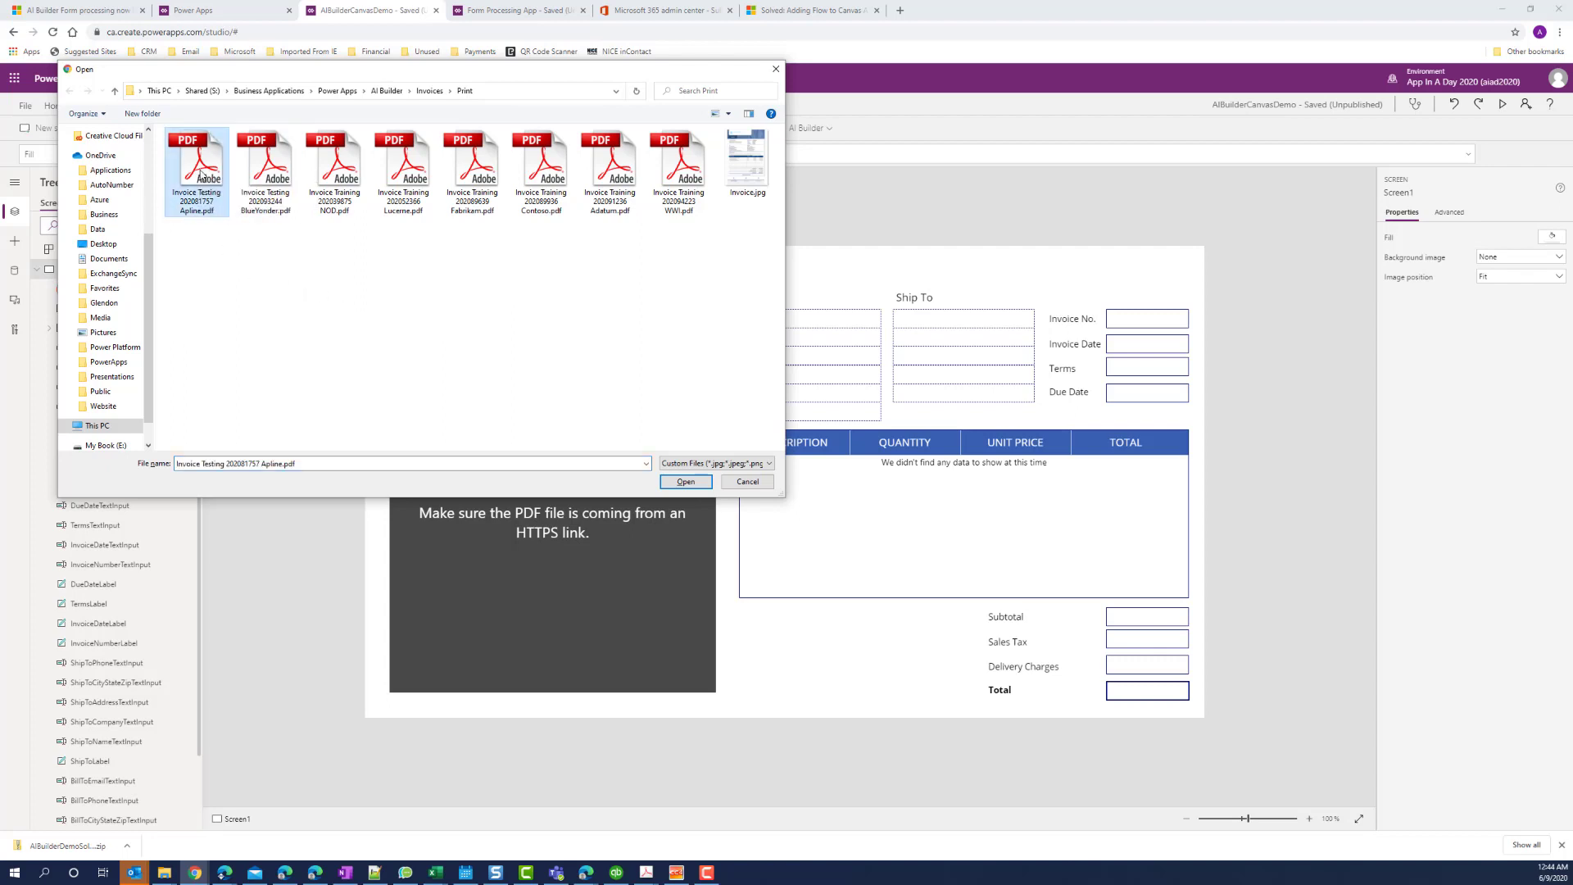
click(686, 481)
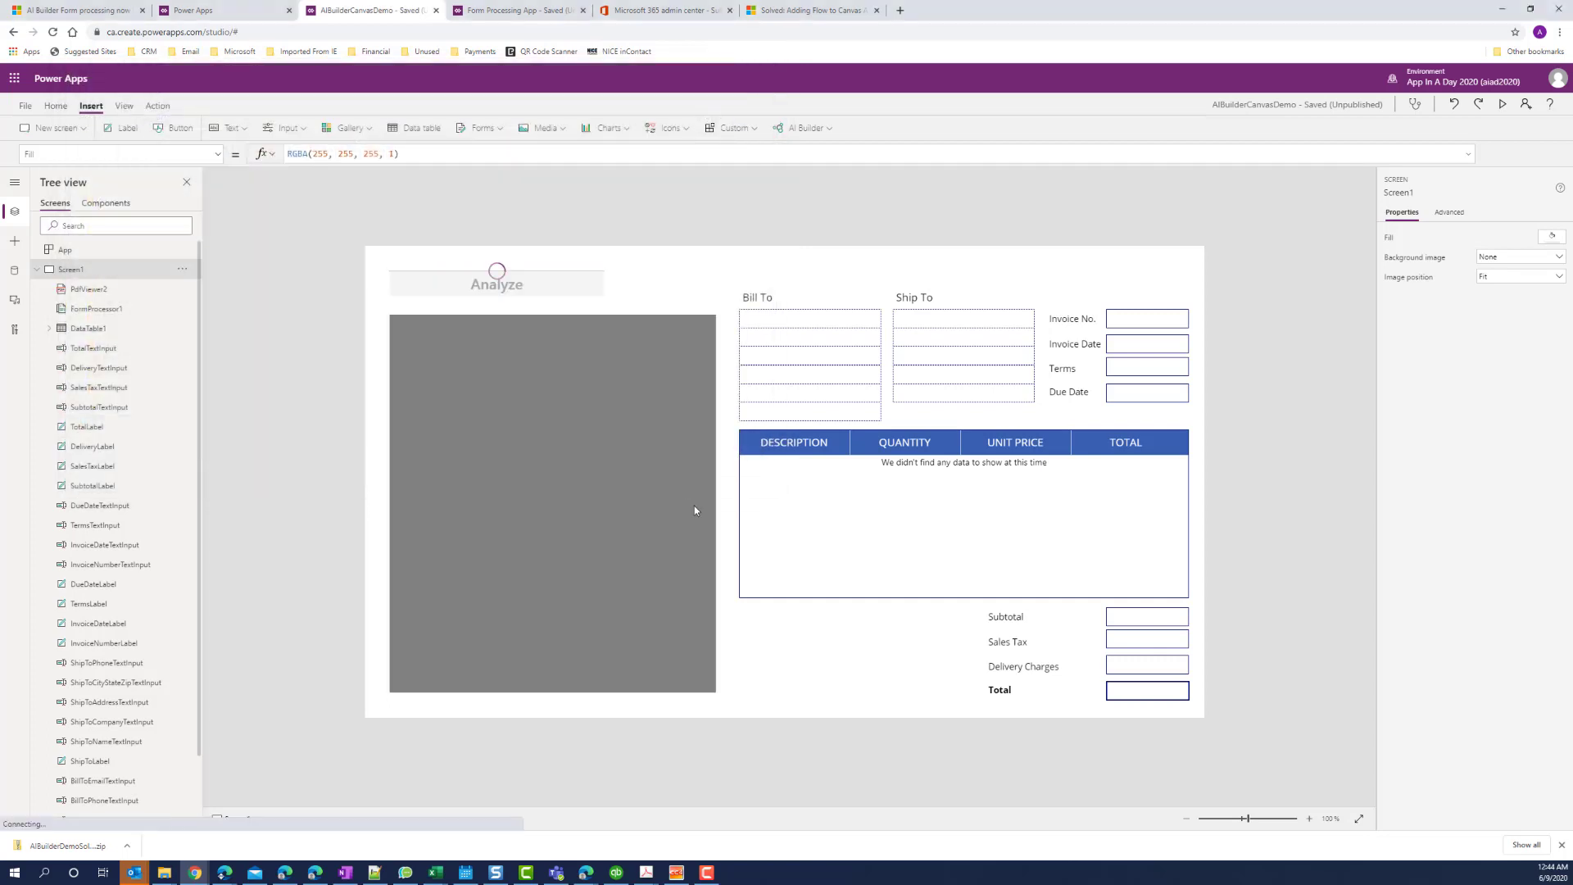